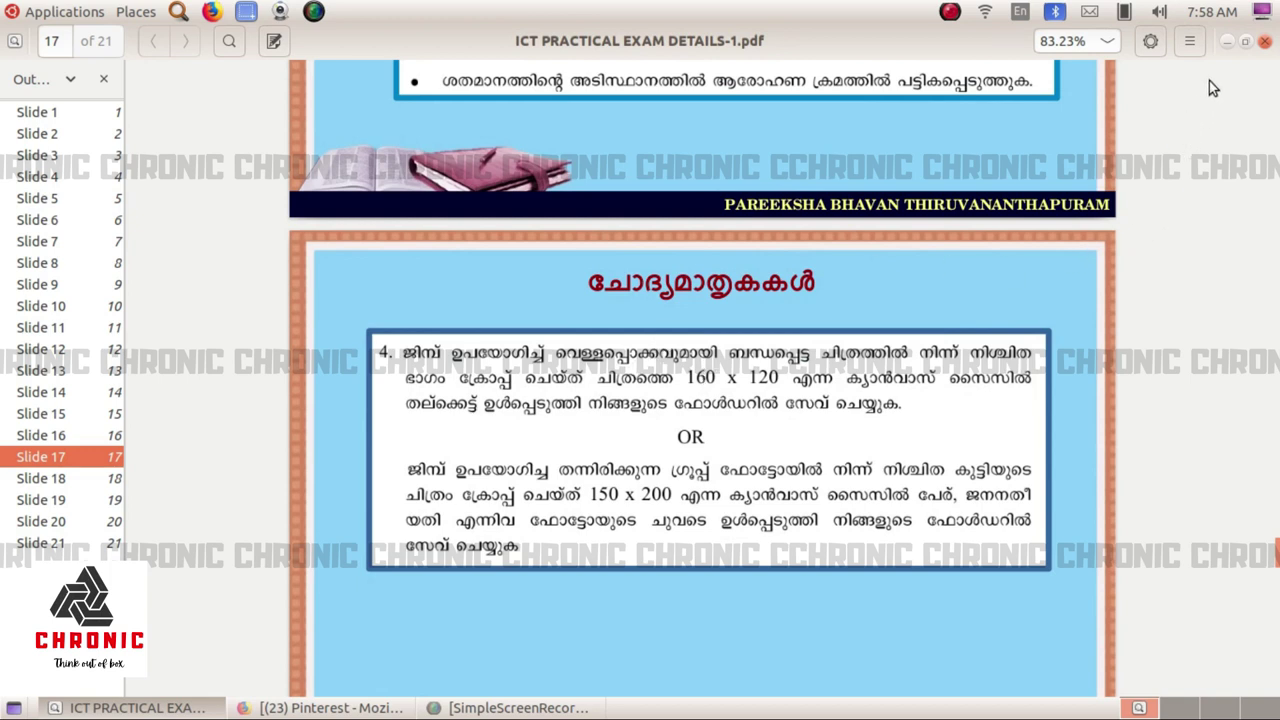
# Step: Restore the exam PDF viewer to a smaller window, move it right, and open the Graphics applications list
pyautogui.click(1245, 42)
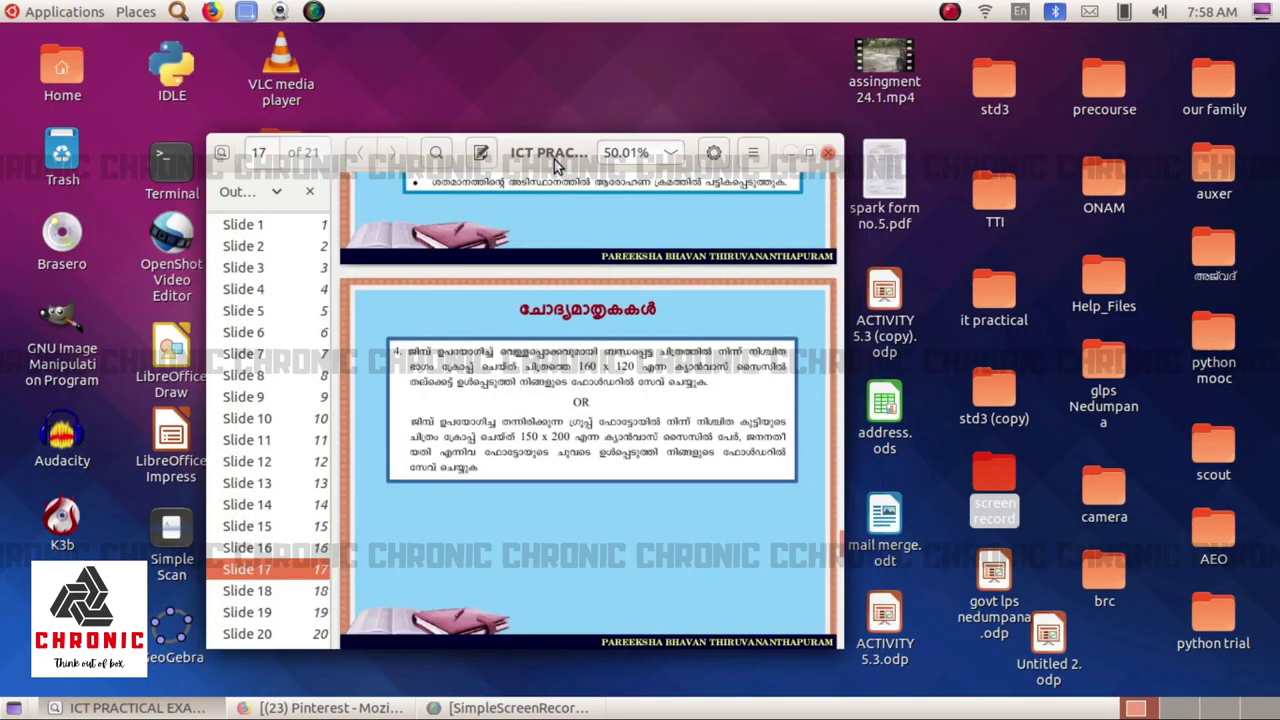
pyautogui.moveTo(555, 165); pyautogui.dragTo(873, 142)
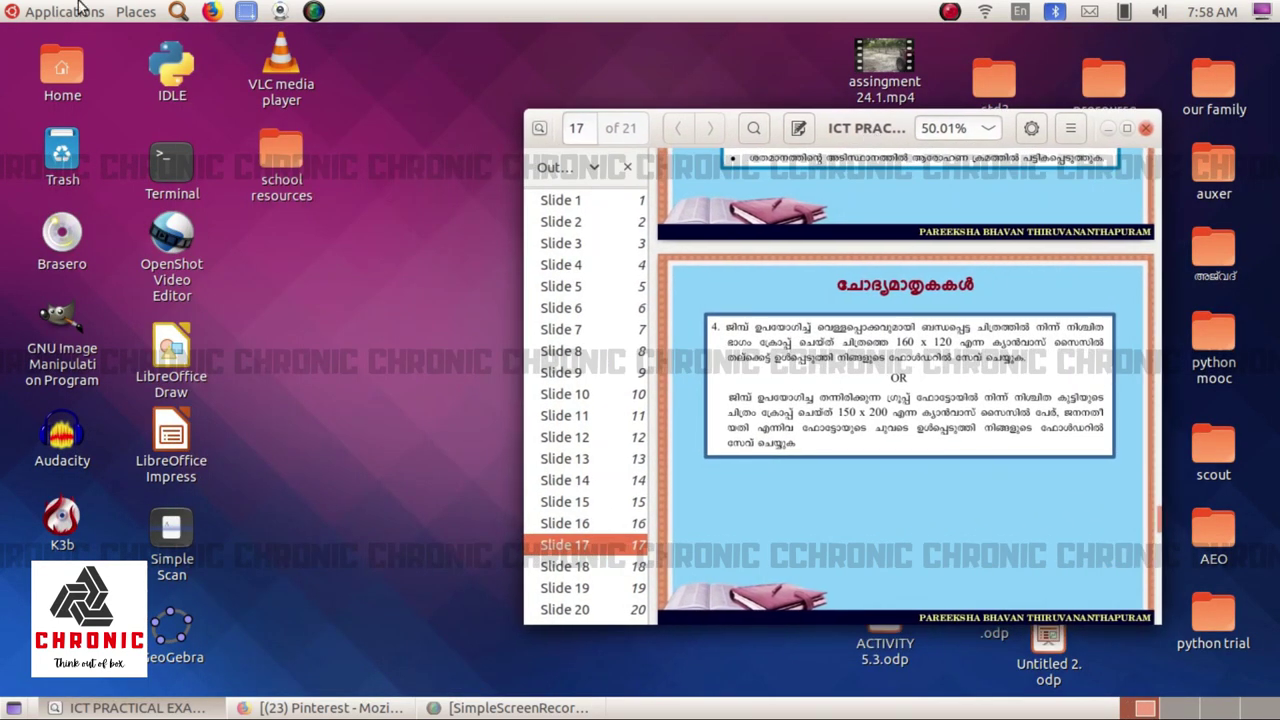
pyautogui.click(83, 16)
pyautogui.moveTo(60, 121)
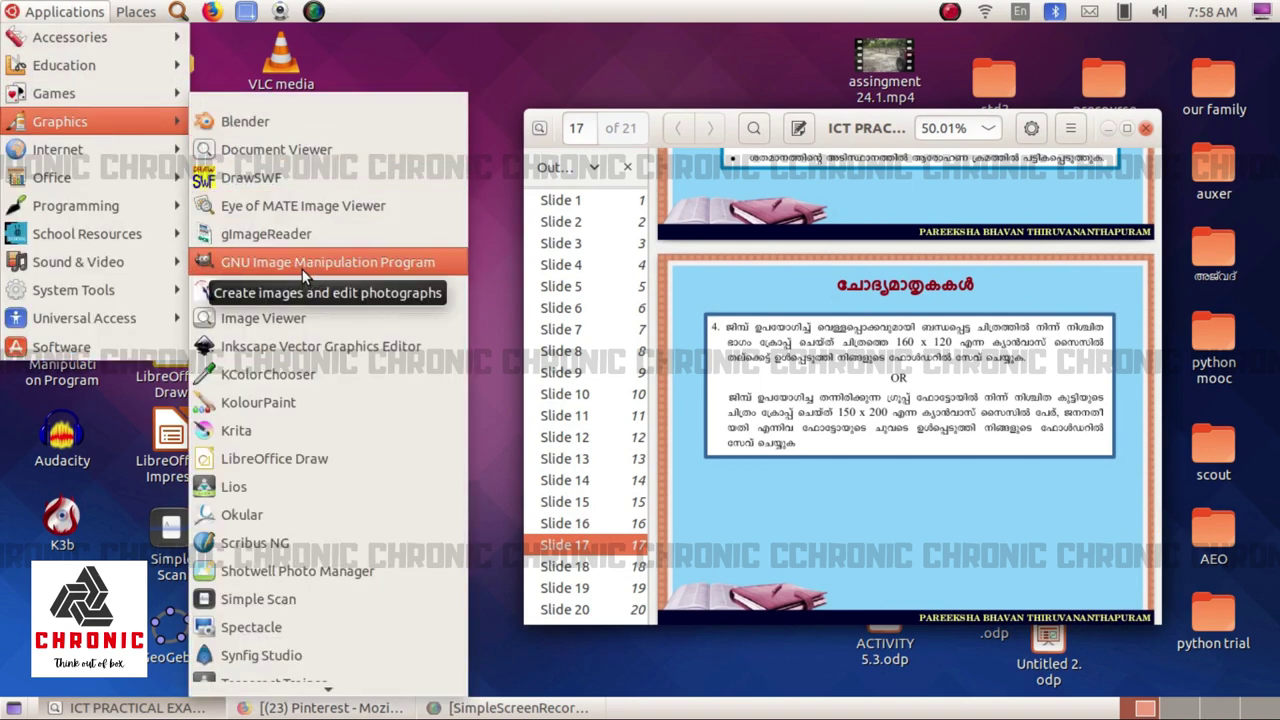
# Step: Launch GIMP and create a new blank image 160 pixels wide by 120 high
pyautogui.click(305, 262)
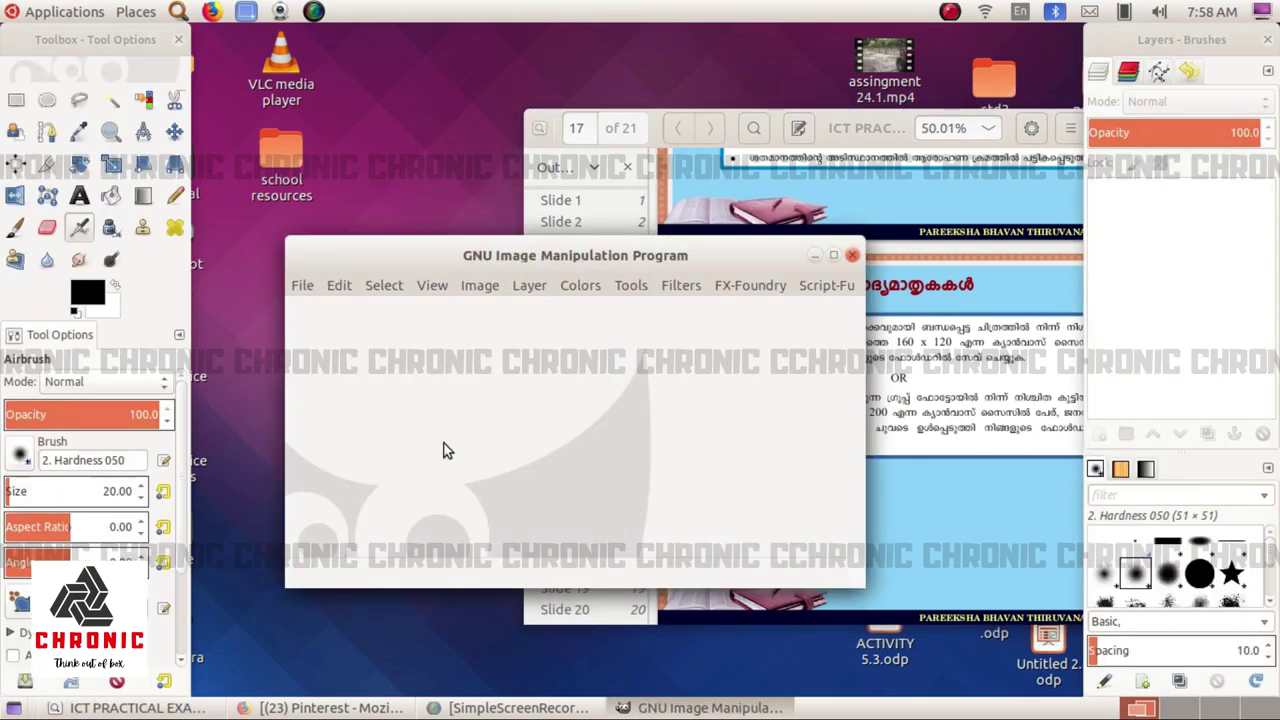
pyautogui.click(317, 291)
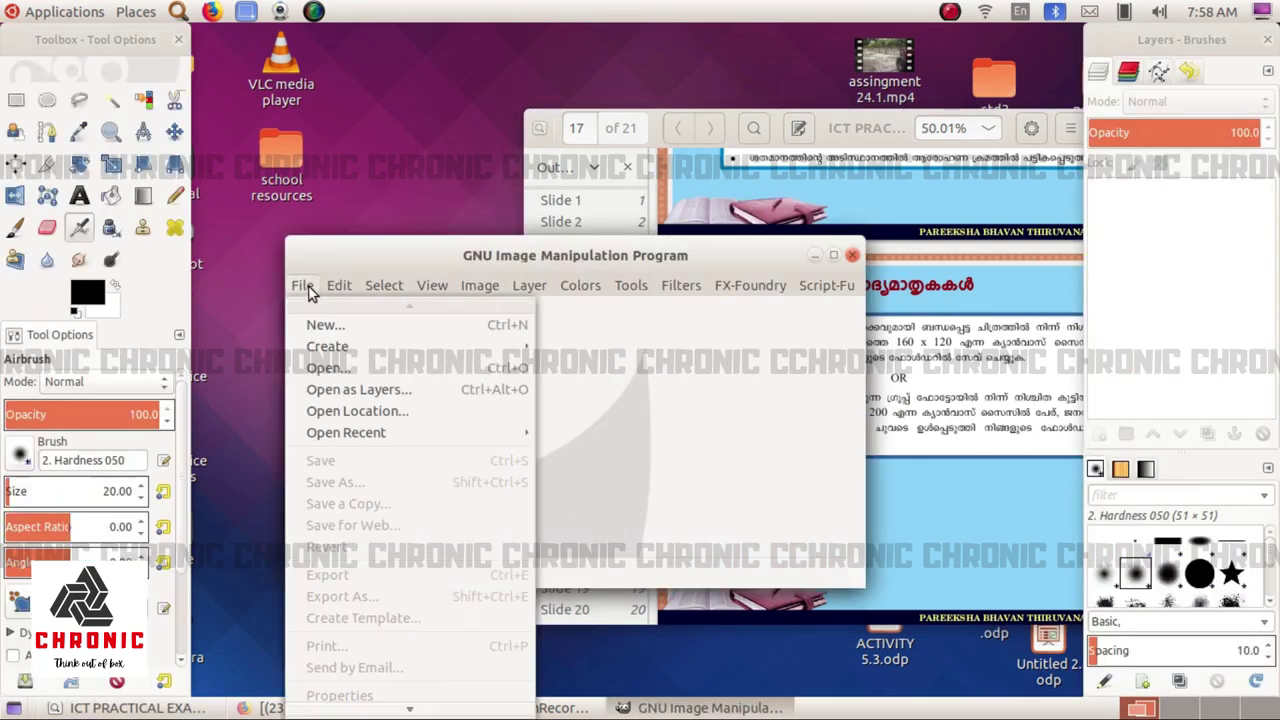
pyautogui.click(332, 326)
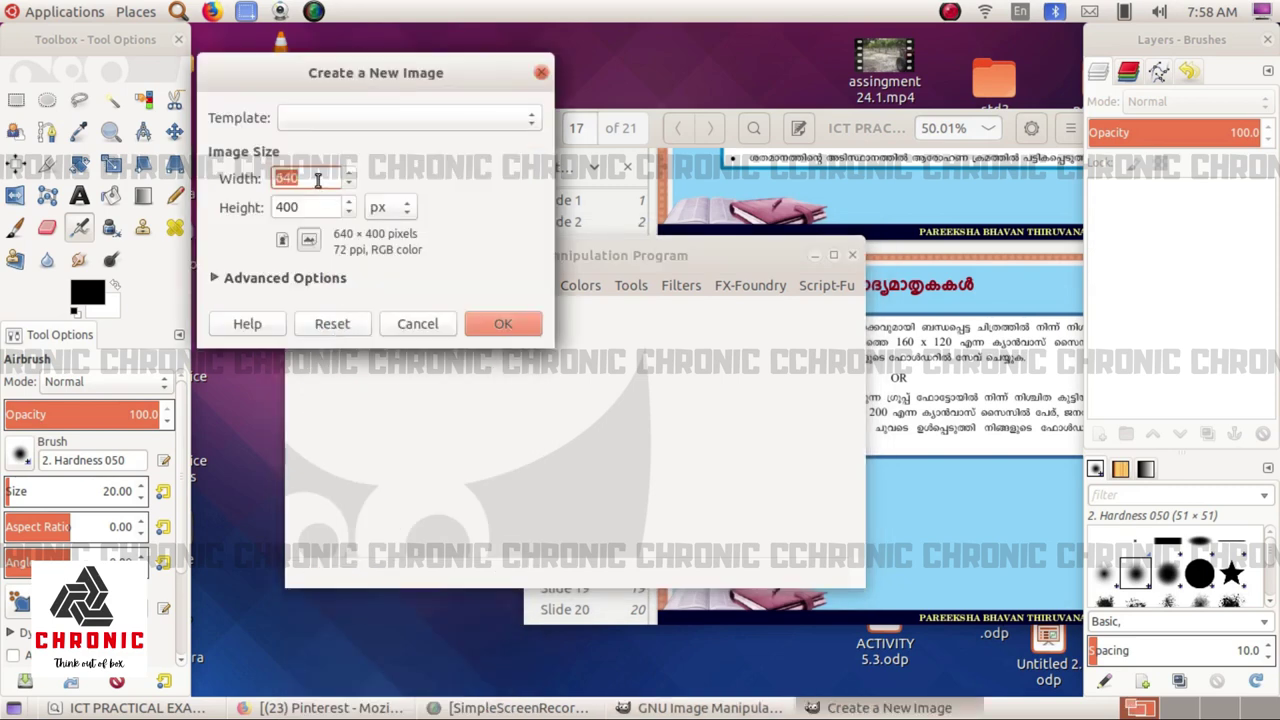
pyautogui.write('160')
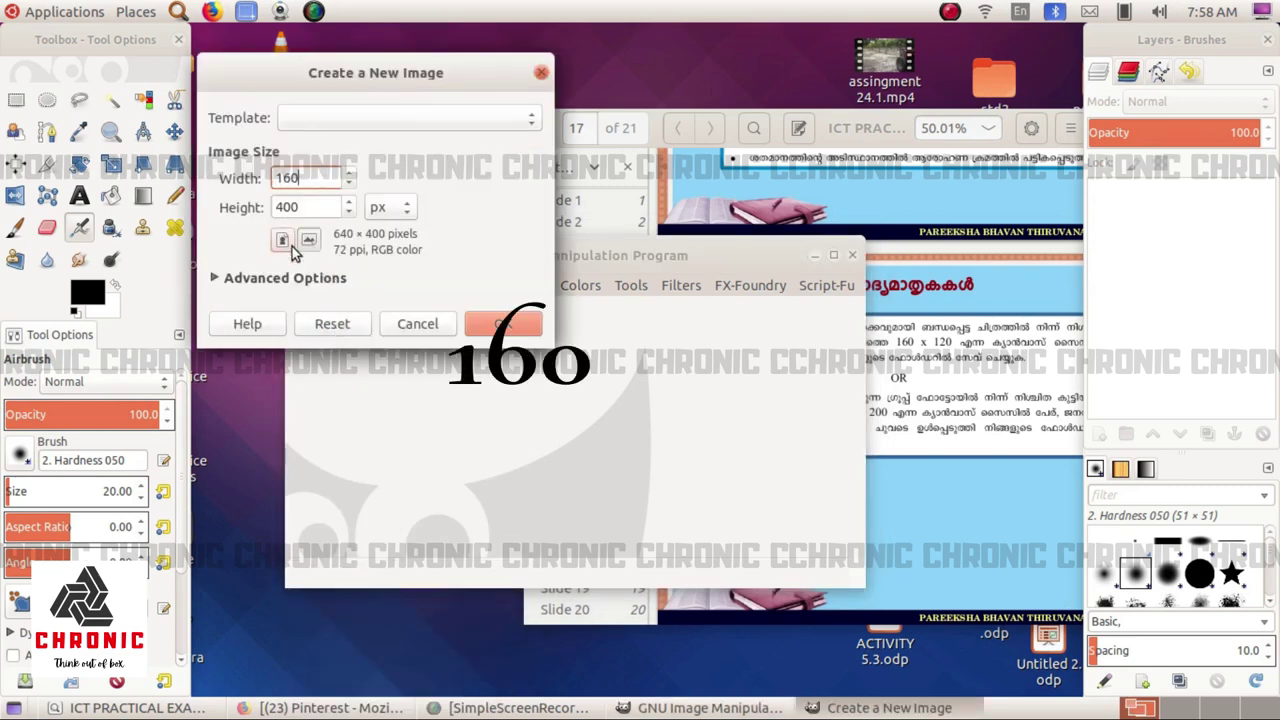
pyautogui.click(313, 204)
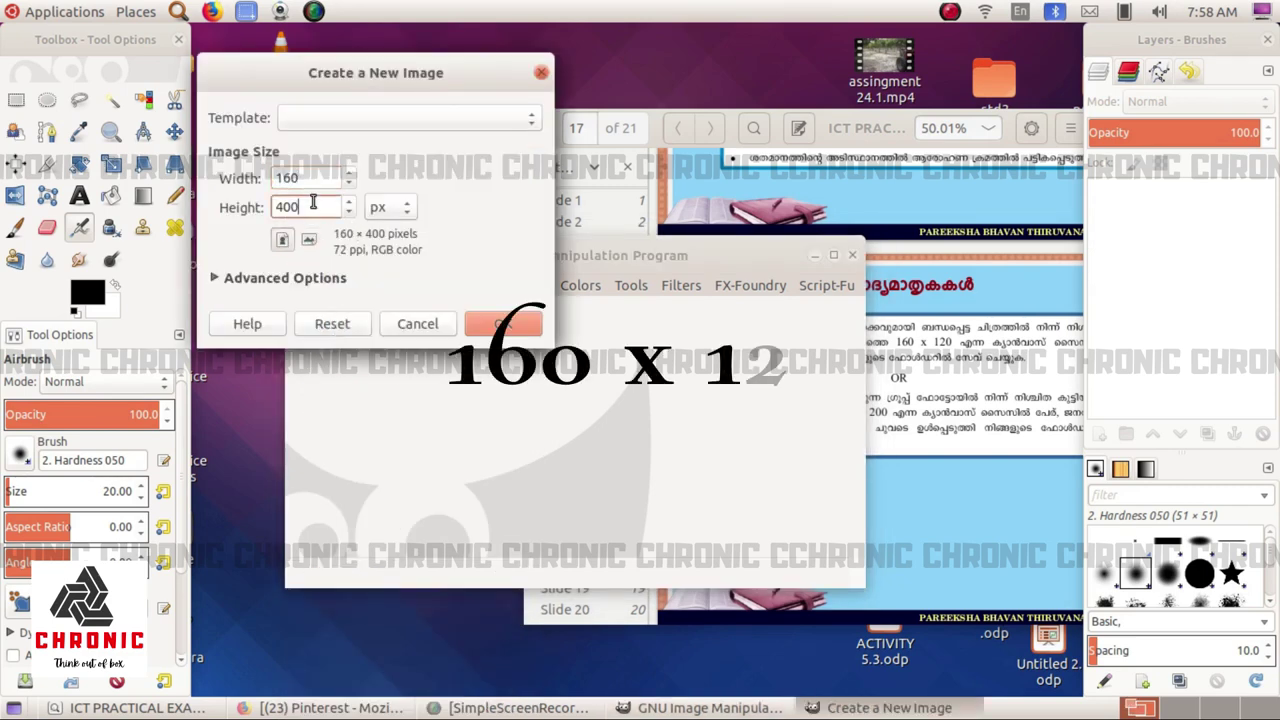
pyautogui.doubleClick(313, 204)
pyautogui.press('BackSpace')
pyautogui.write('120')
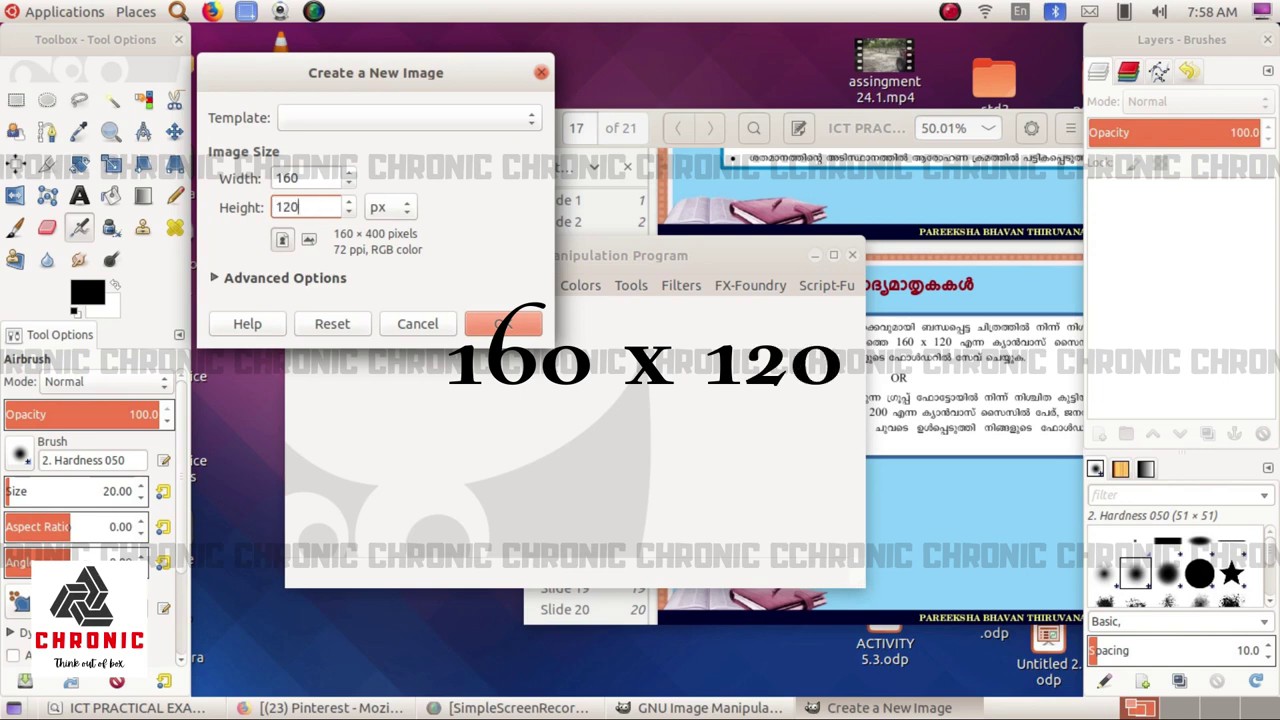
pyautogui.click(527, 332)
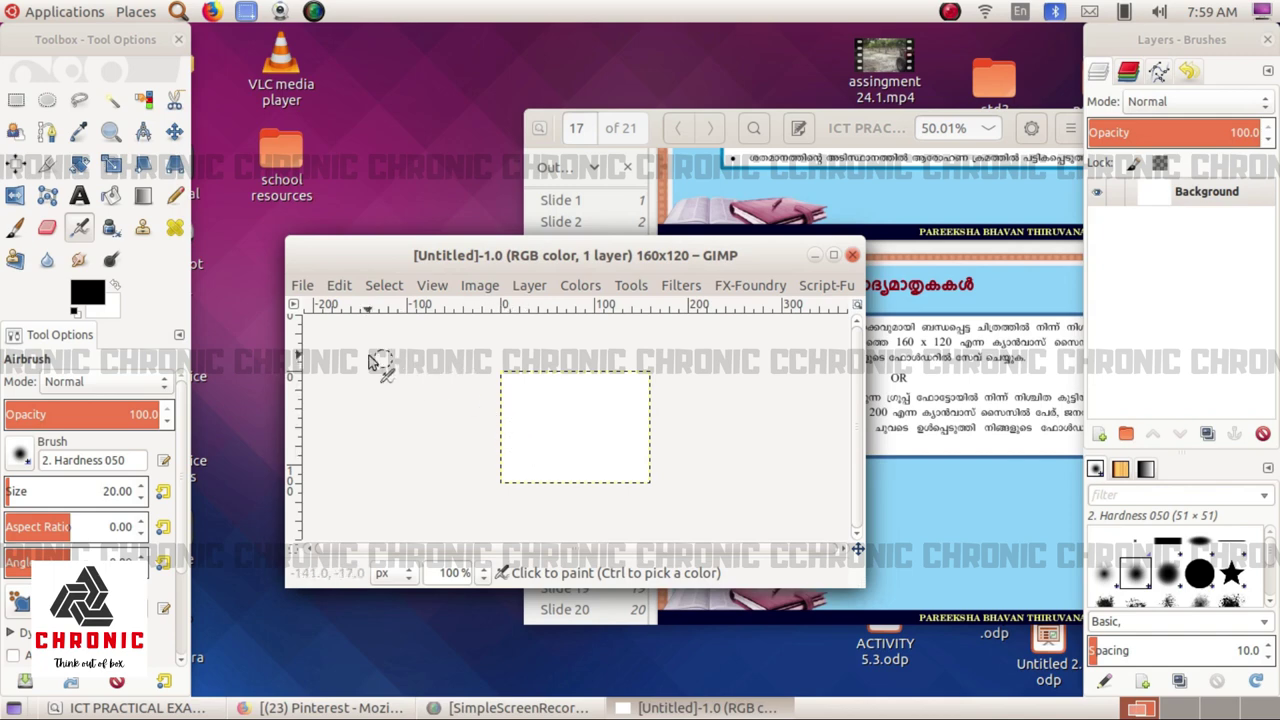
# Step: Open the Kerala Floods photo, found by searching 'flood' in the Open dialog
pyautogui.click(306, 287)
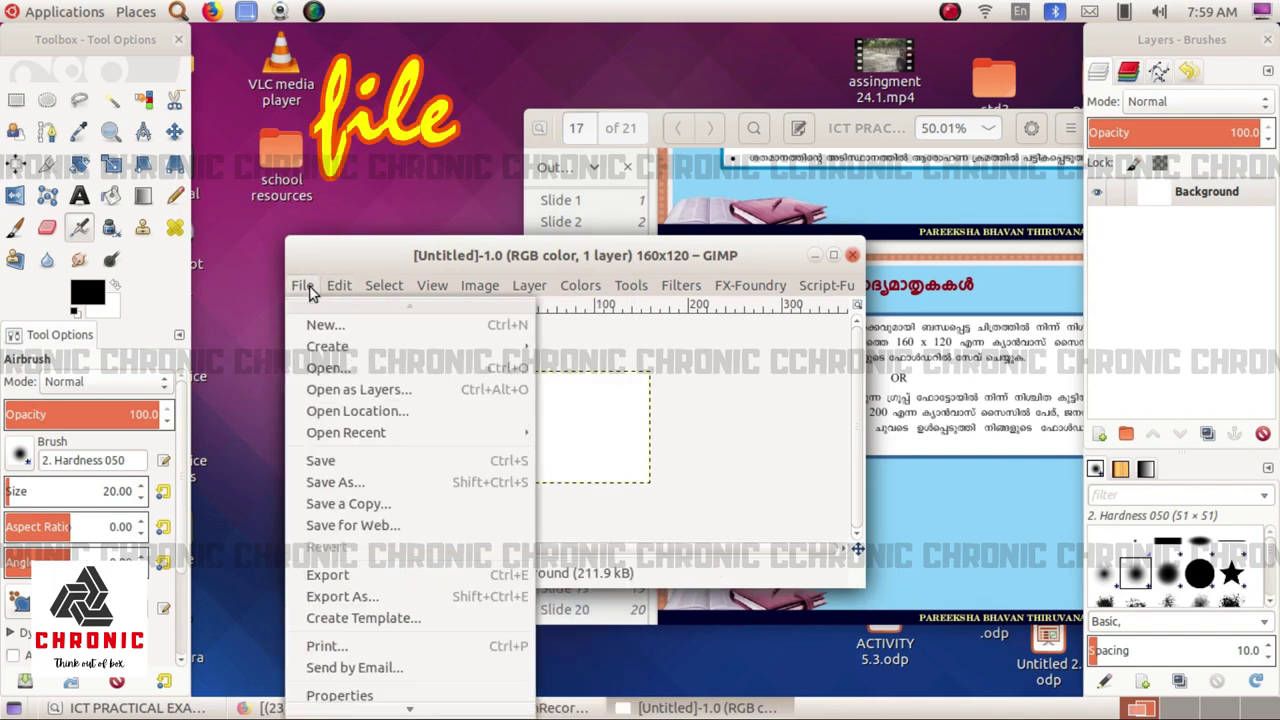
pyautogui.click(332, 366)
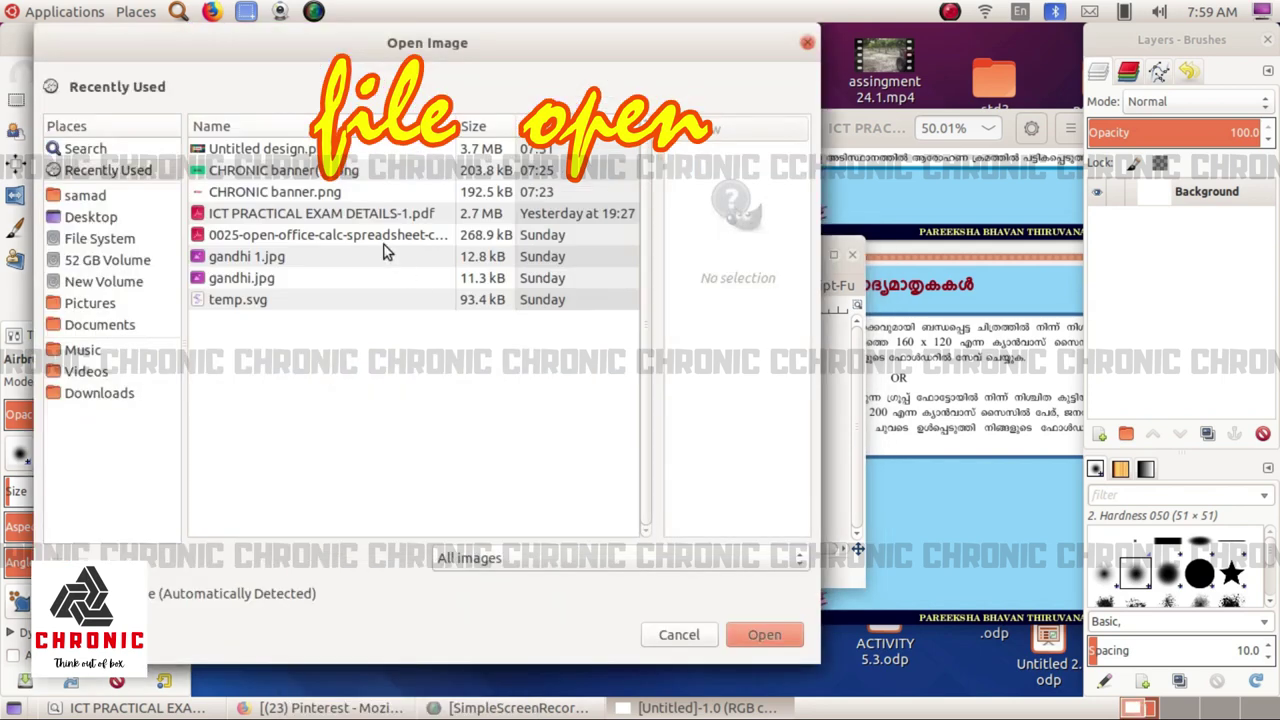
pyautogui.click(130, 155)
pyautogui.write('flood')
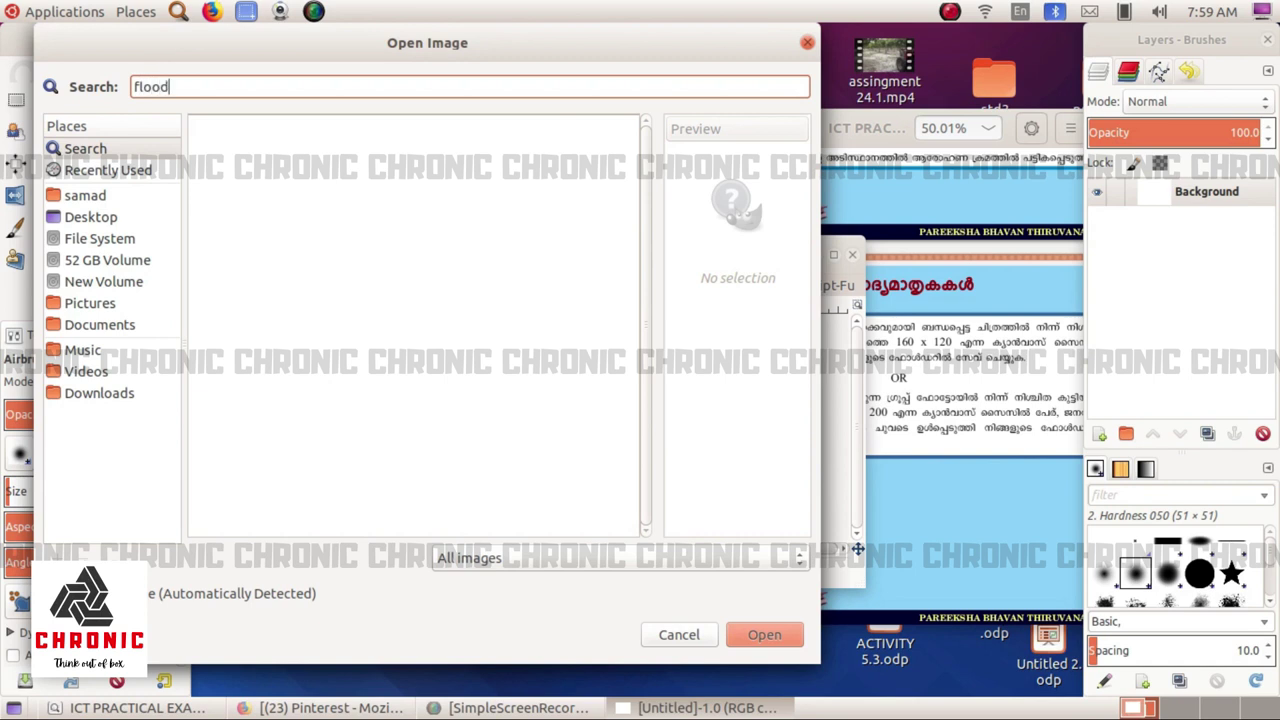
pyautogui.click(352, 148)
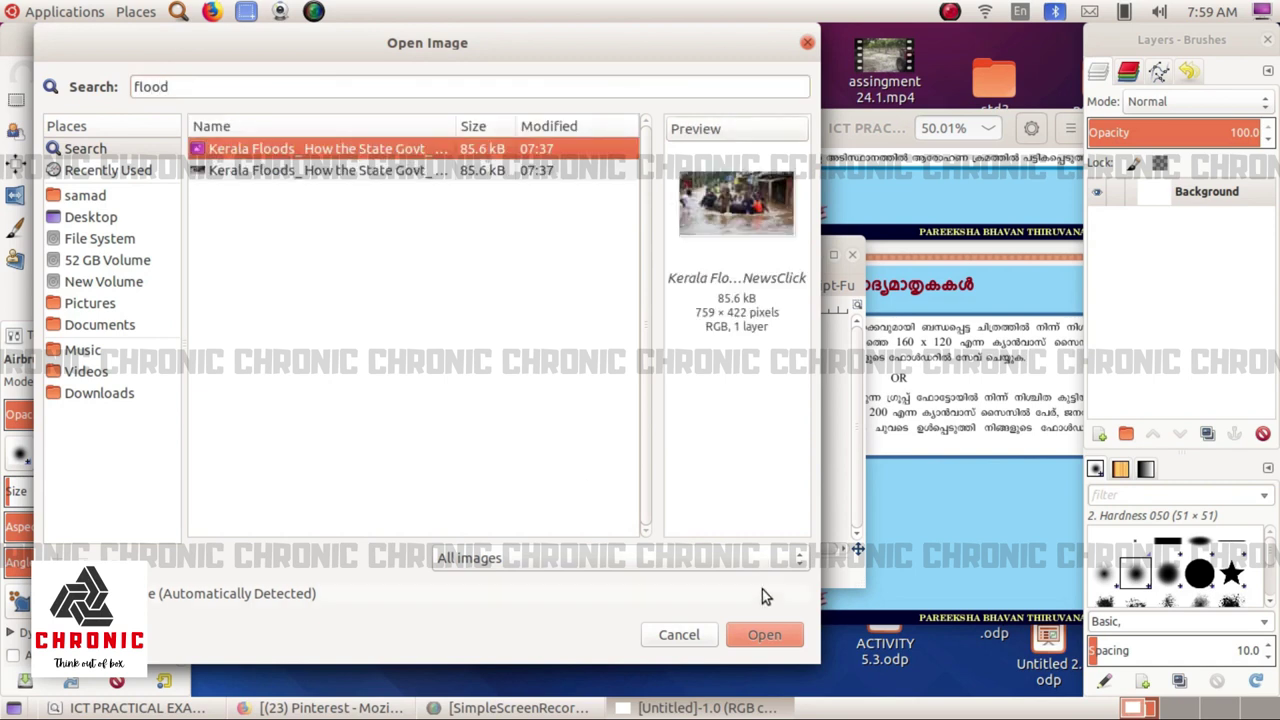
pyautogui.click(767, 644)
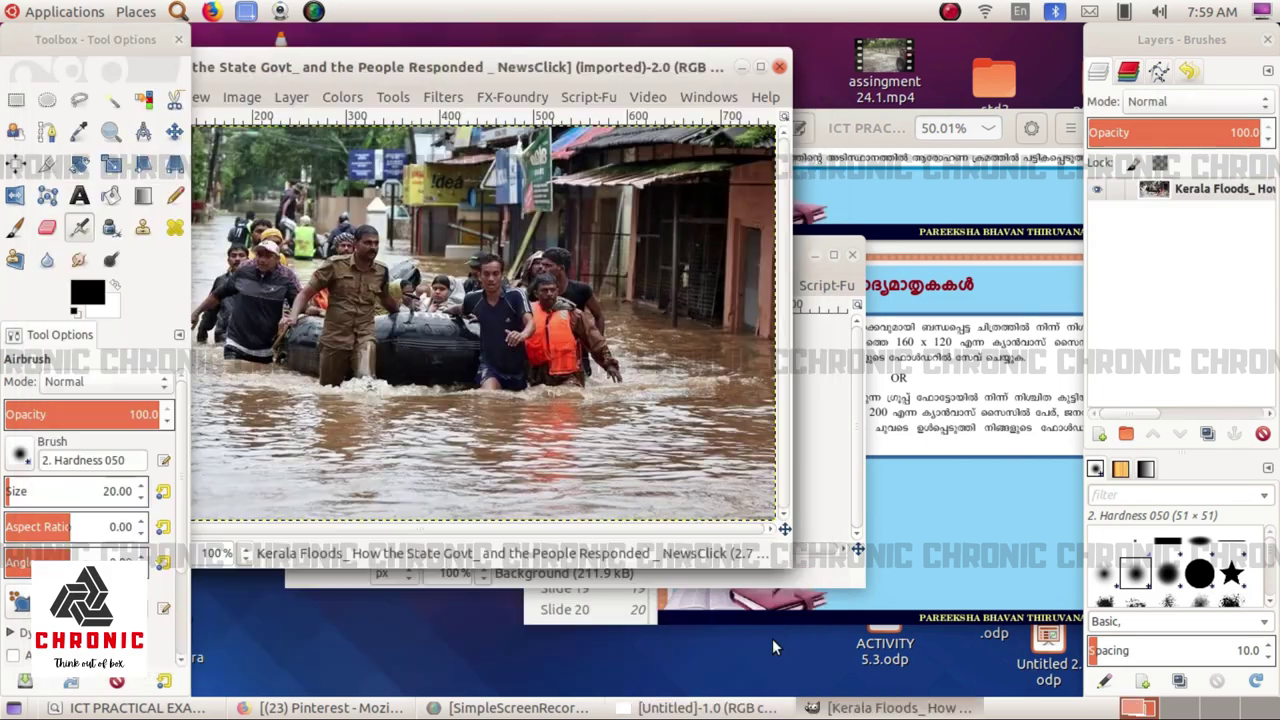
# Step: Select a rectangle around the group pulling the rescue boat and copy it
pyautogui.moveTo(404, 75); pyautogui.dragTo(535, 313)
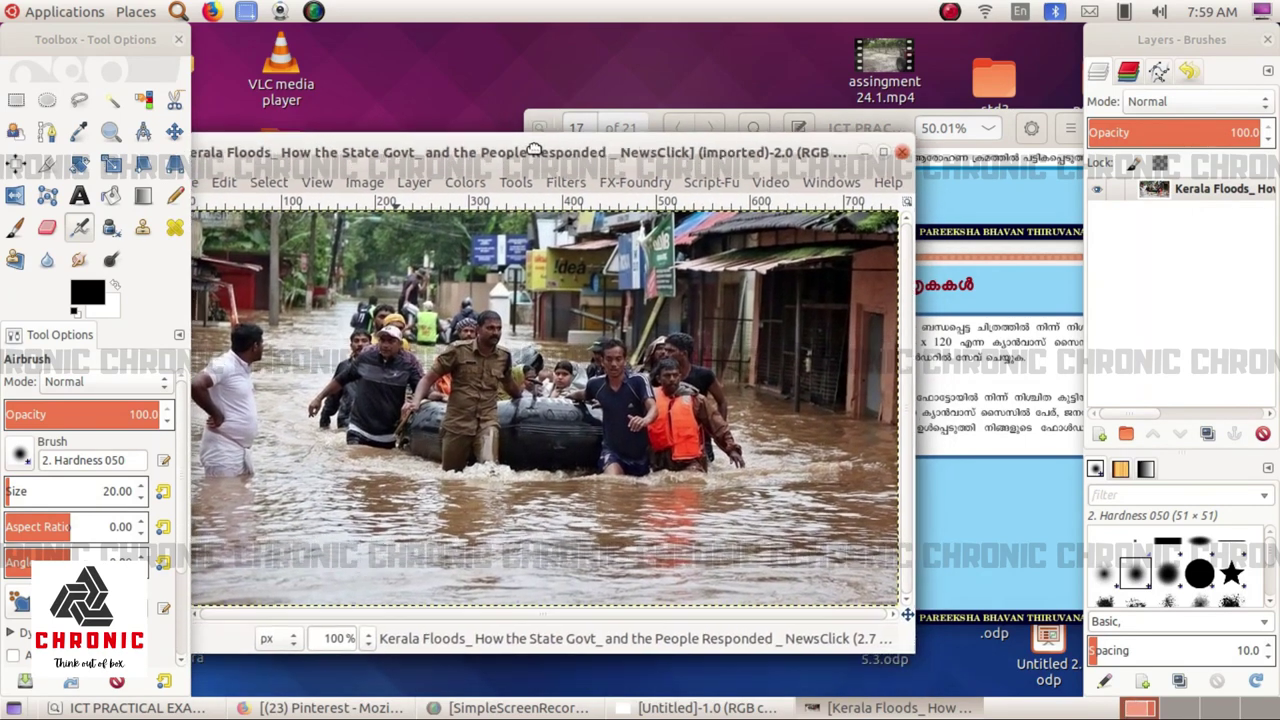
pyautogui.moveTo(547, 305); pyautogui.dragTo(566, 133)
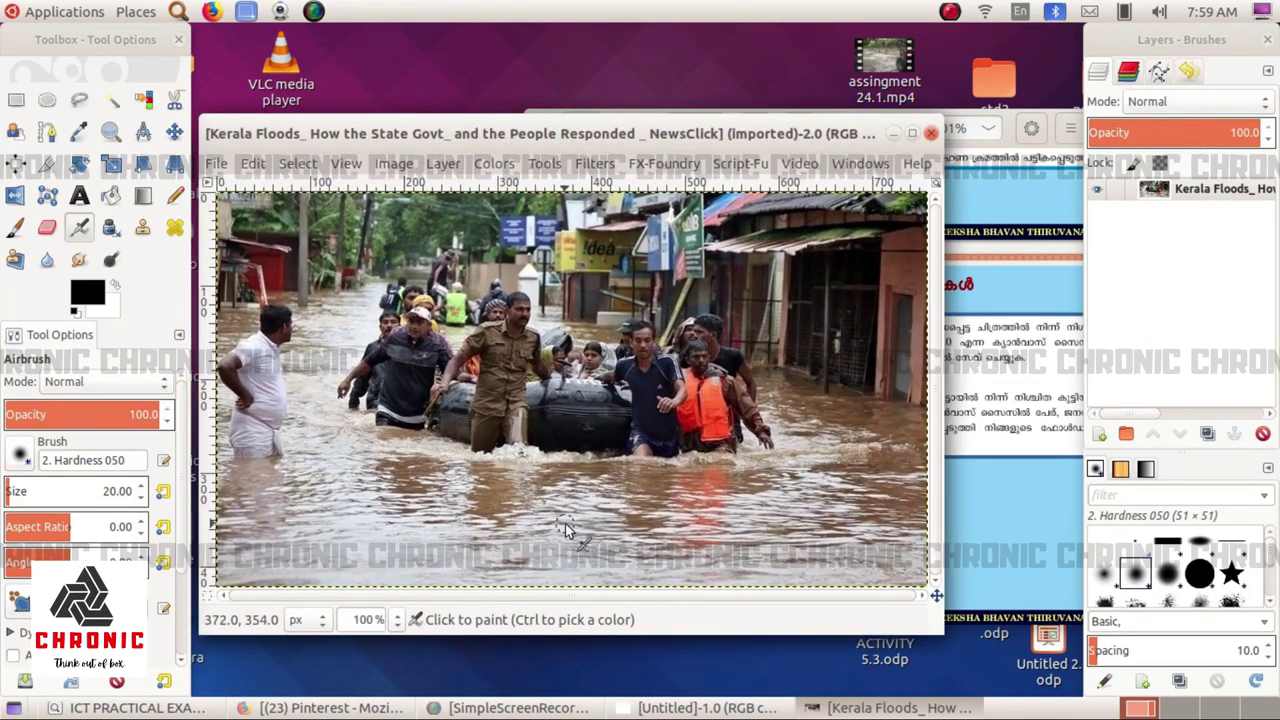
pyautogui.click(16, 103)
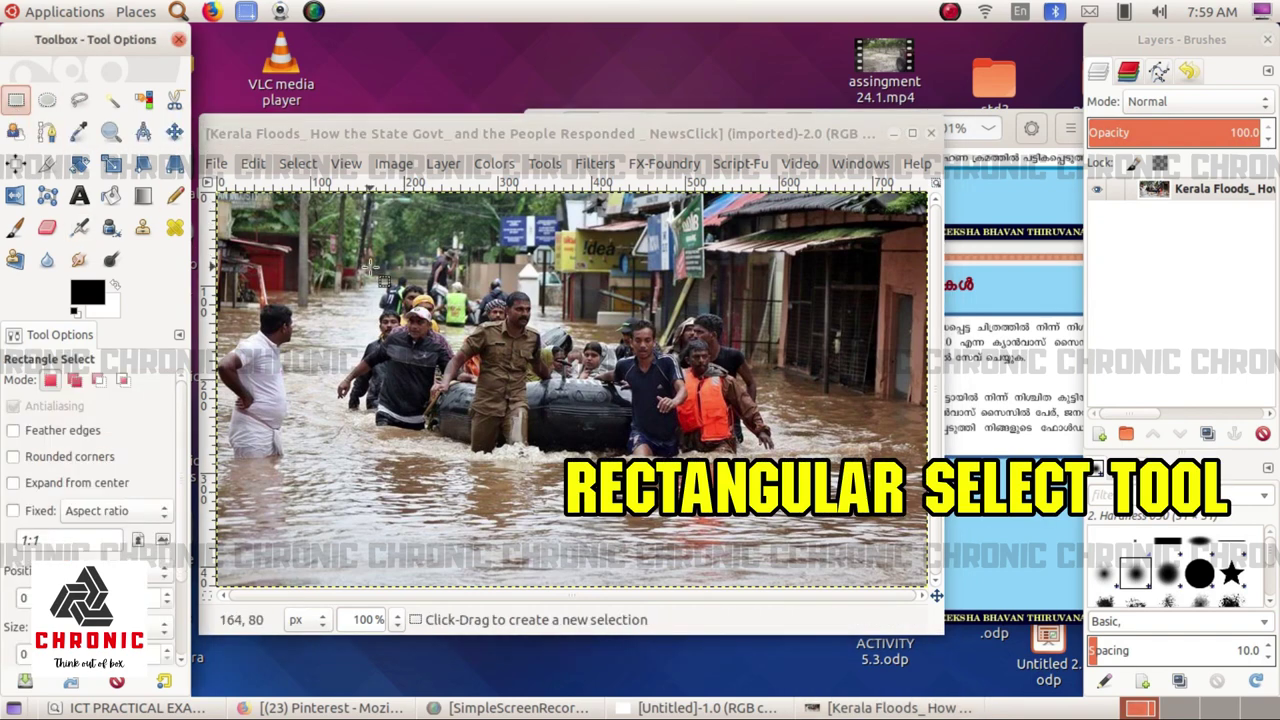
pyautogui.moveTo(337, 260)
pyautogui.mouseDown()
pyautogui.moveTo(371, 469)
pyautogui.moveTo(790, 477)
pyautogui.mouseUp()
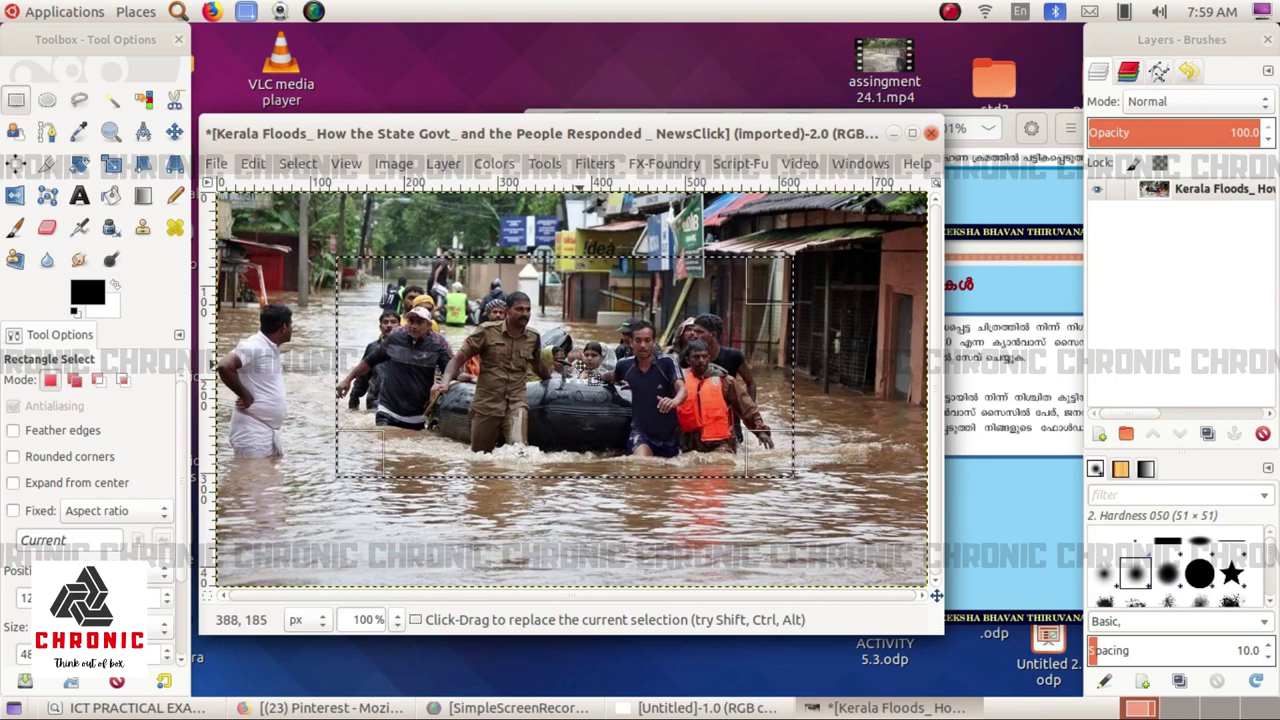
pyautogui.rightClick(582, 384)
pyautogui.moveTo(616, 414)
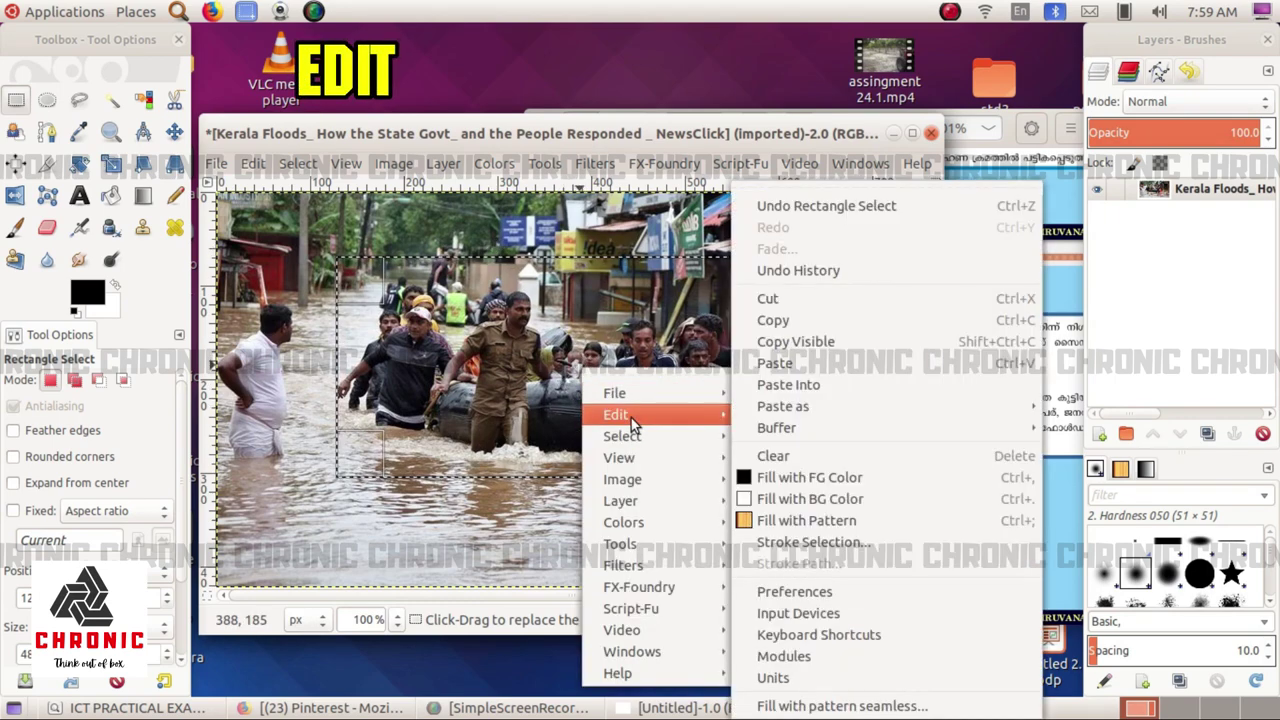
pyautogui.click(779, 324)
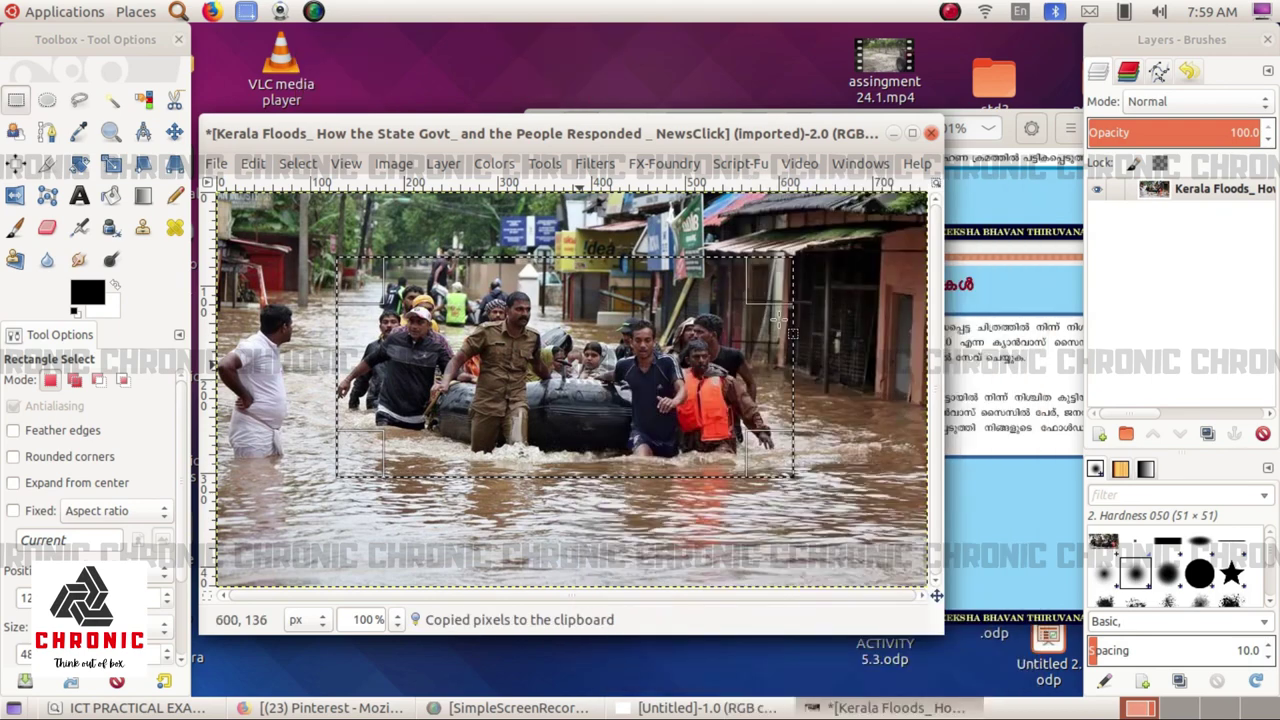
pyautogui.moveTo(660, 131)
pyautogui.mouseDown()
pyautogui.moveTo(653, 244)
pyautogui.moveTo(740, 125)
pyautogui.mouseUp()
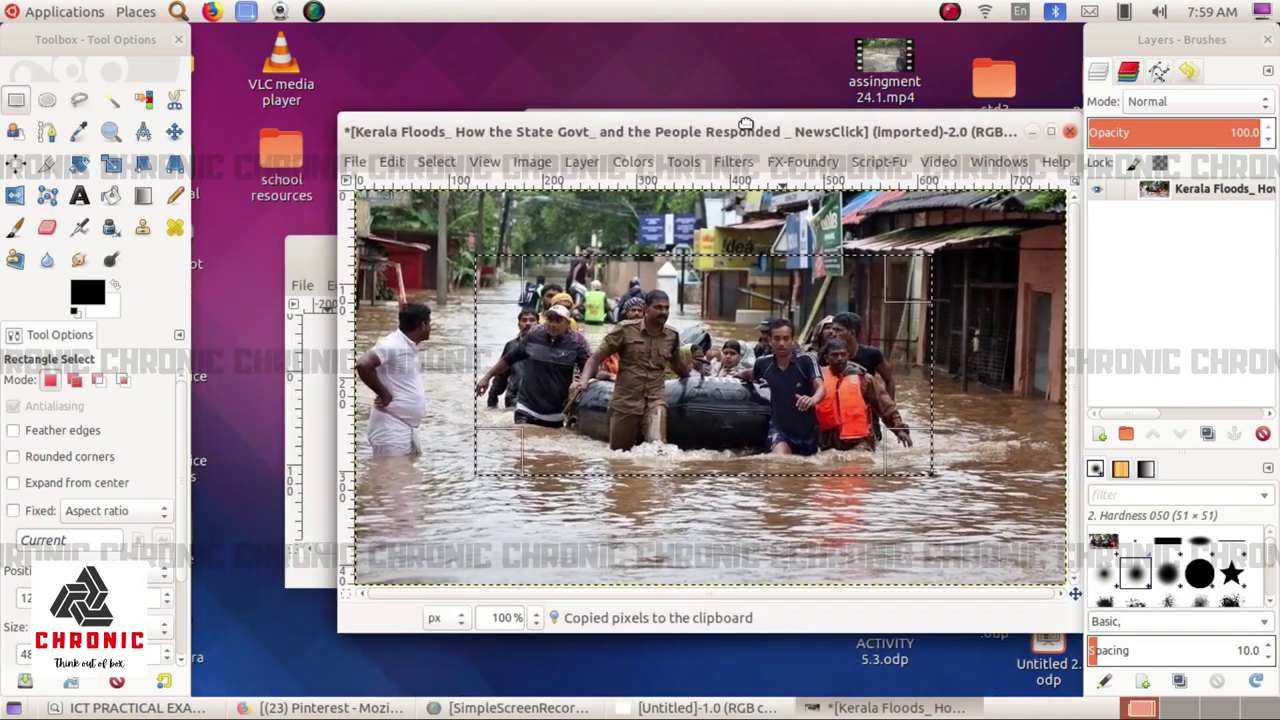
# Step: Paste the copied rescue region into the untitled 160×120 image as a floating selection
pyautogui.click(300, 270)
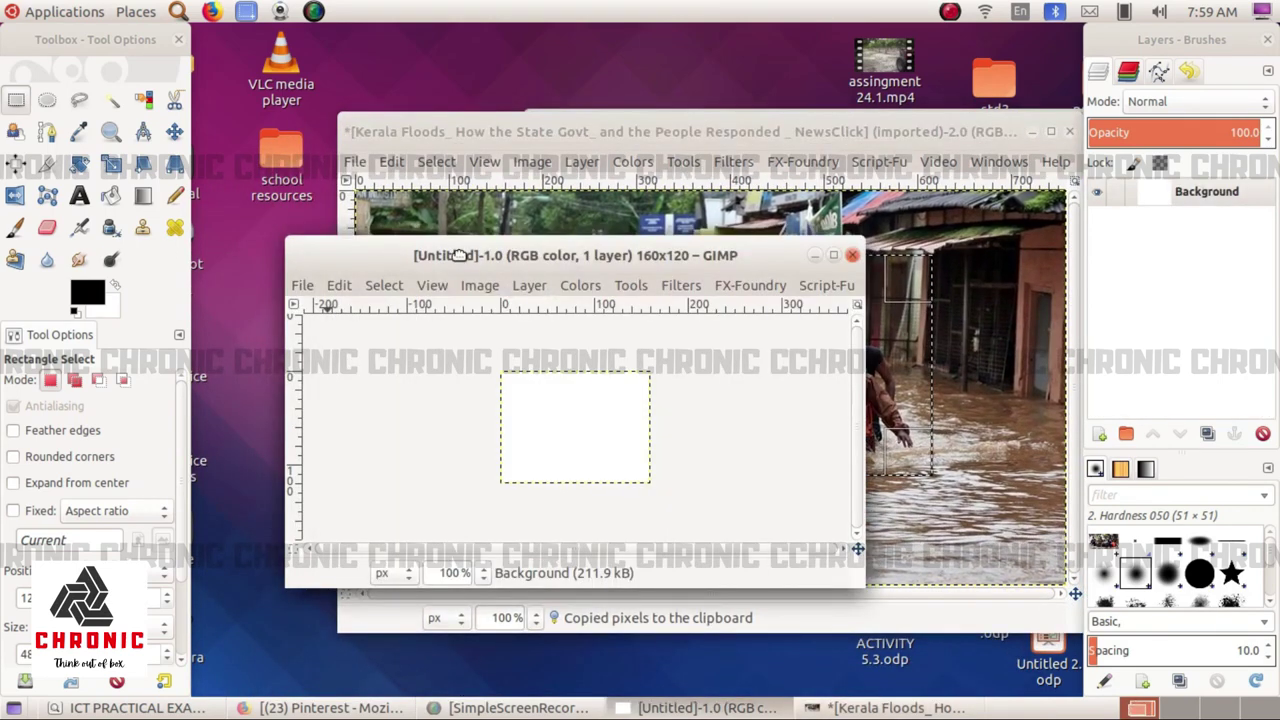
pyautogui.moveTo(460, 252); pyautogui.dragTo(415, 201)
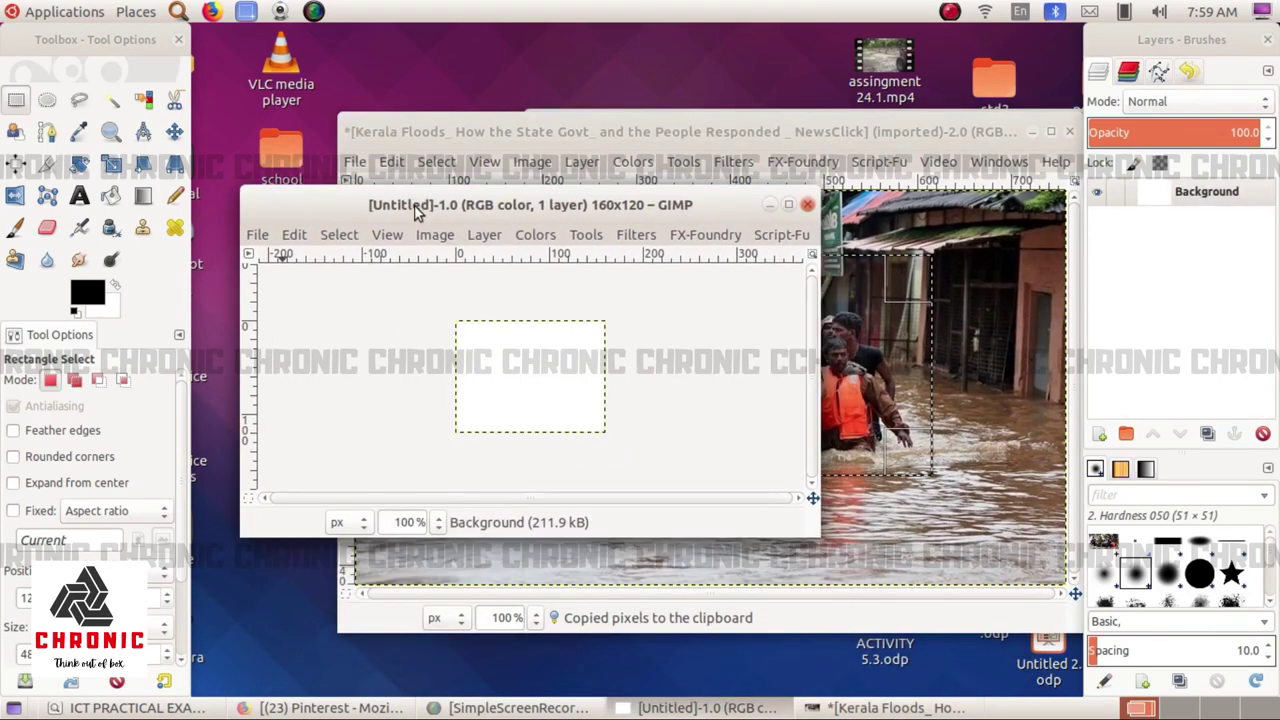
pyautogui.rightClick(525, 371)
pyautogui.moveTo(561, 420)
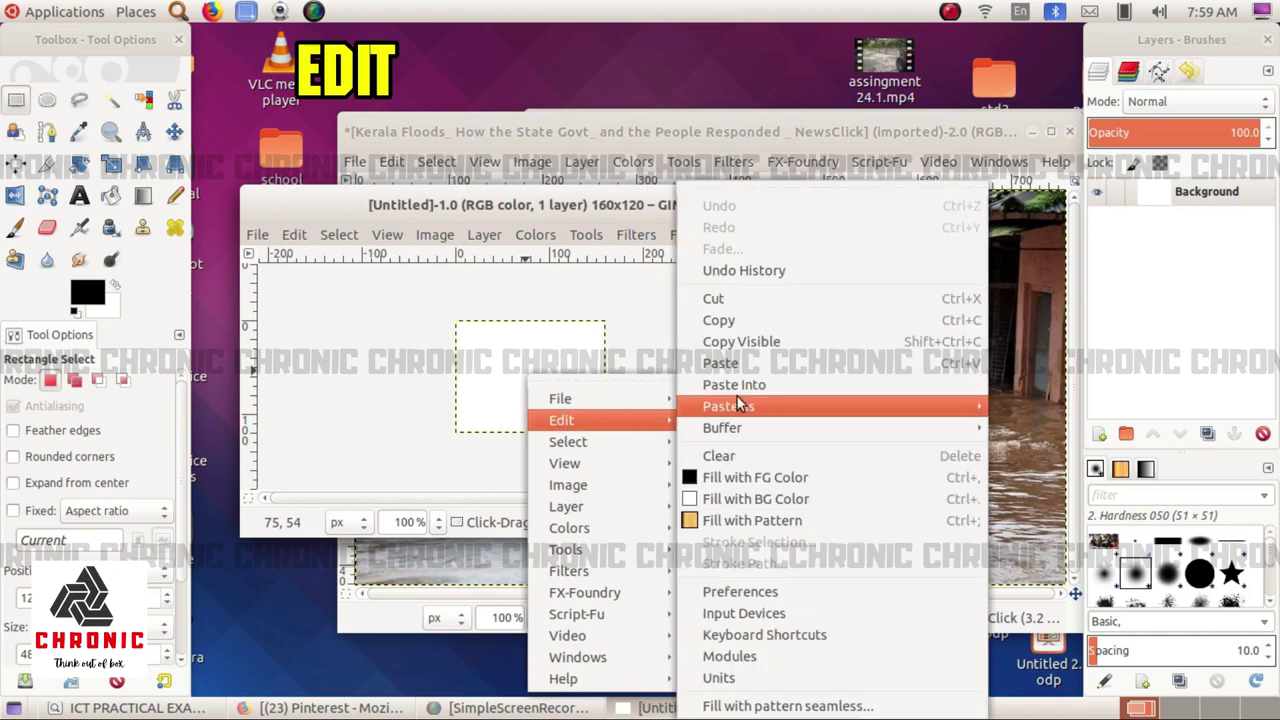
pyautogui.click(737, 363)
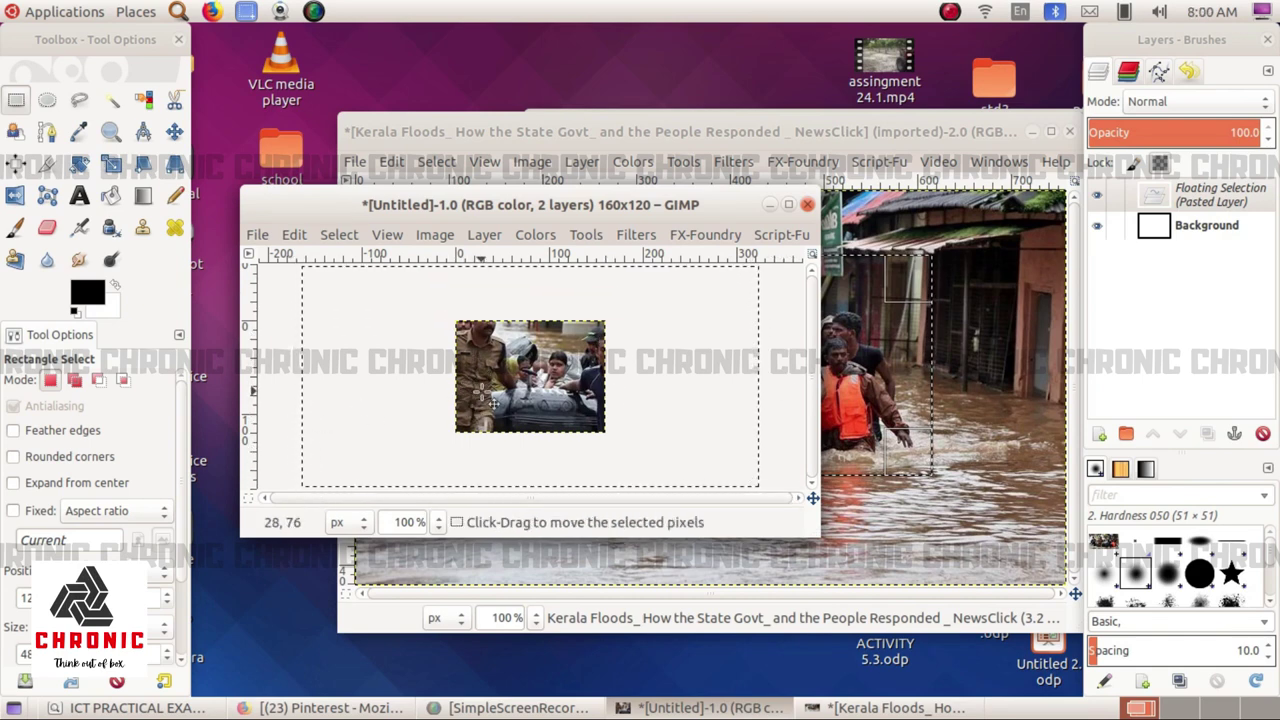
# Step: Scale the pasted floating layer to 160×120 pixels
pyautogui.click(116, 170)
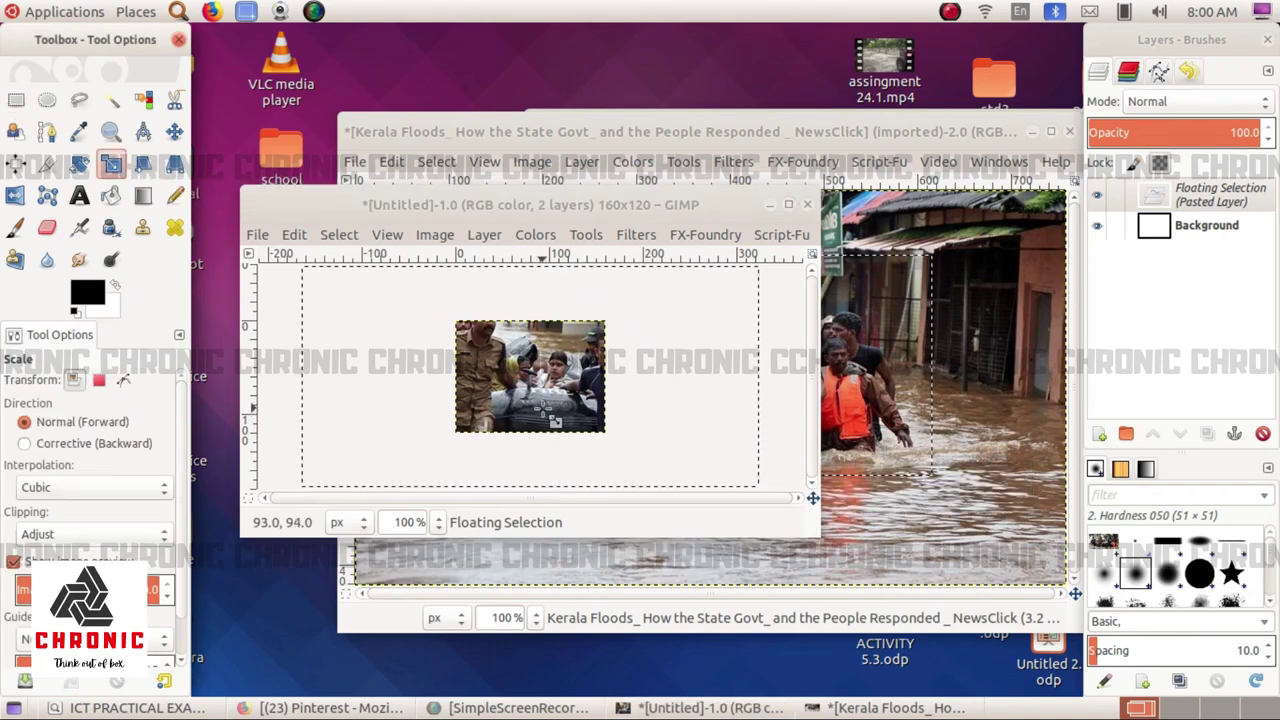
pyautogui.click(530, 392)
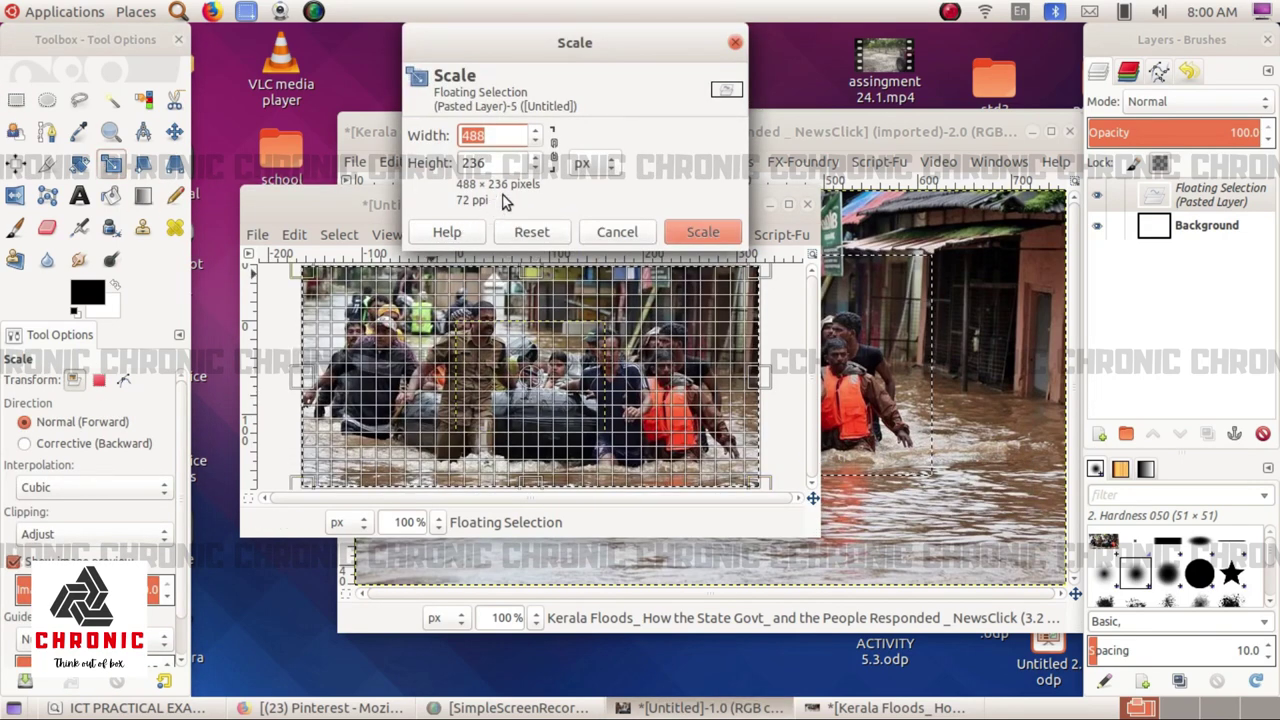
pyautogui.write('160')
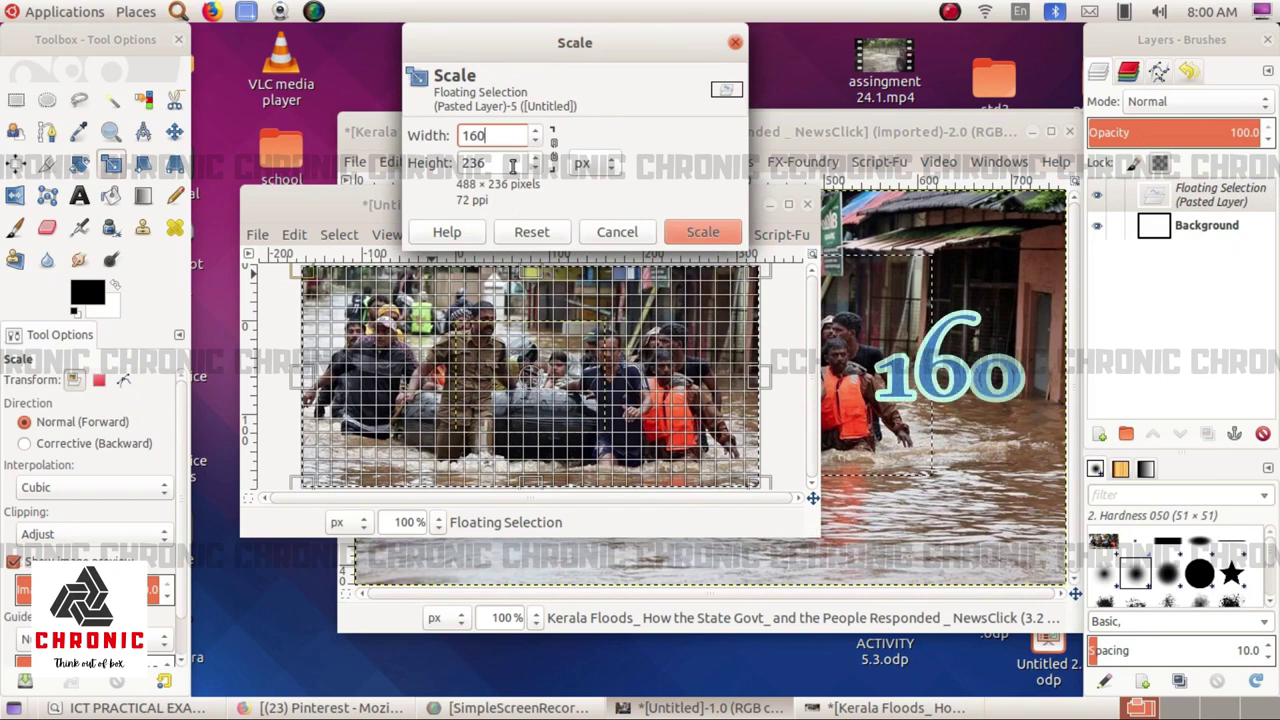
pyautogui.click(512, 165)
pyautogui.write('1')
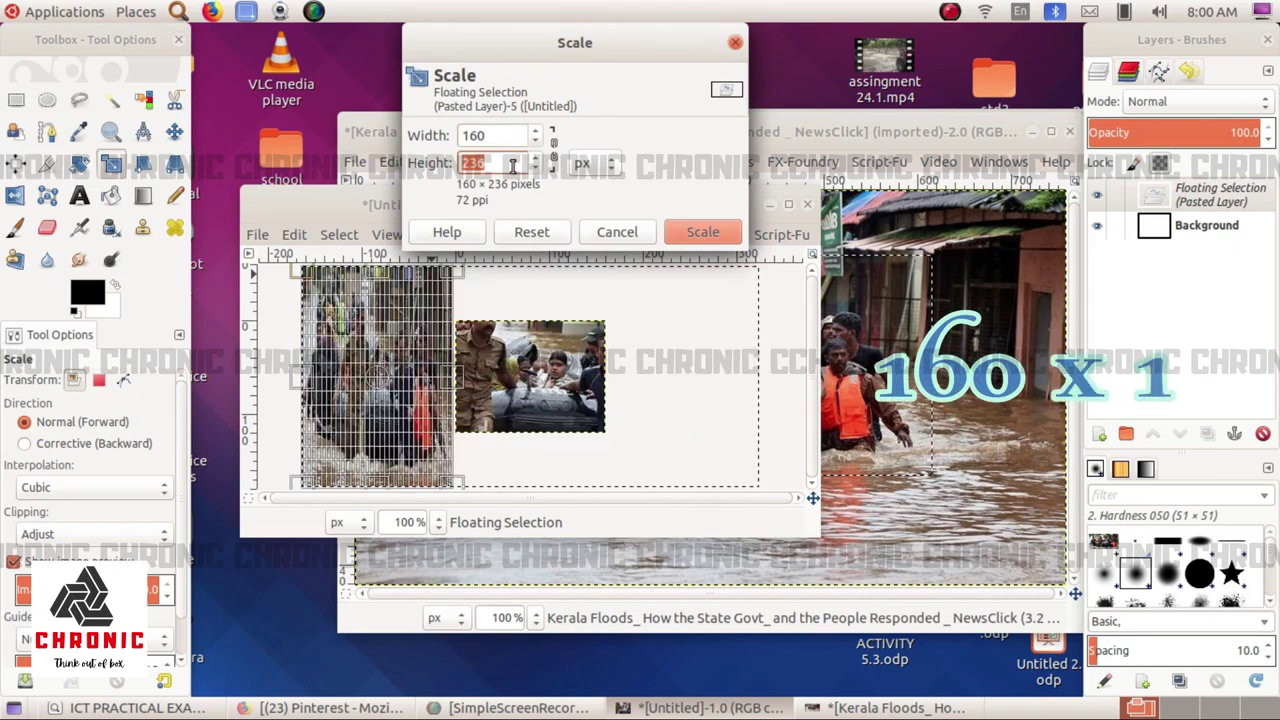
pyautogui.write('20')
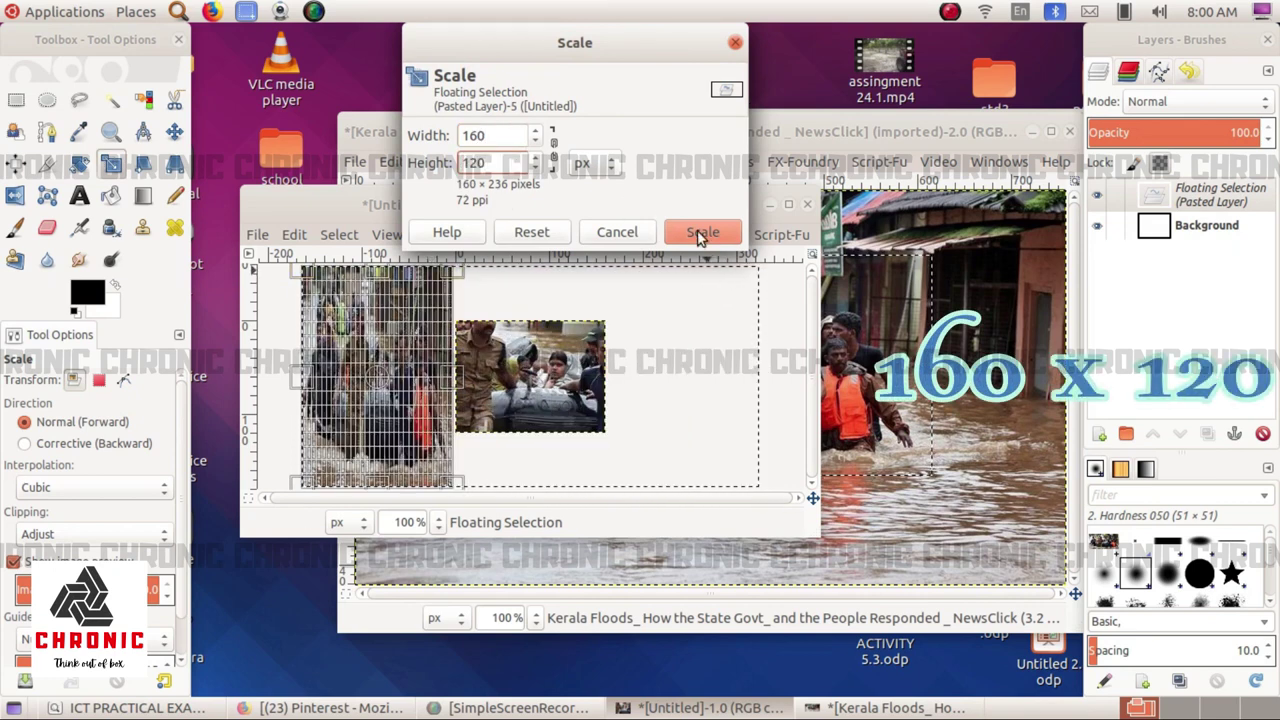
pyautogui.click(700, 233)
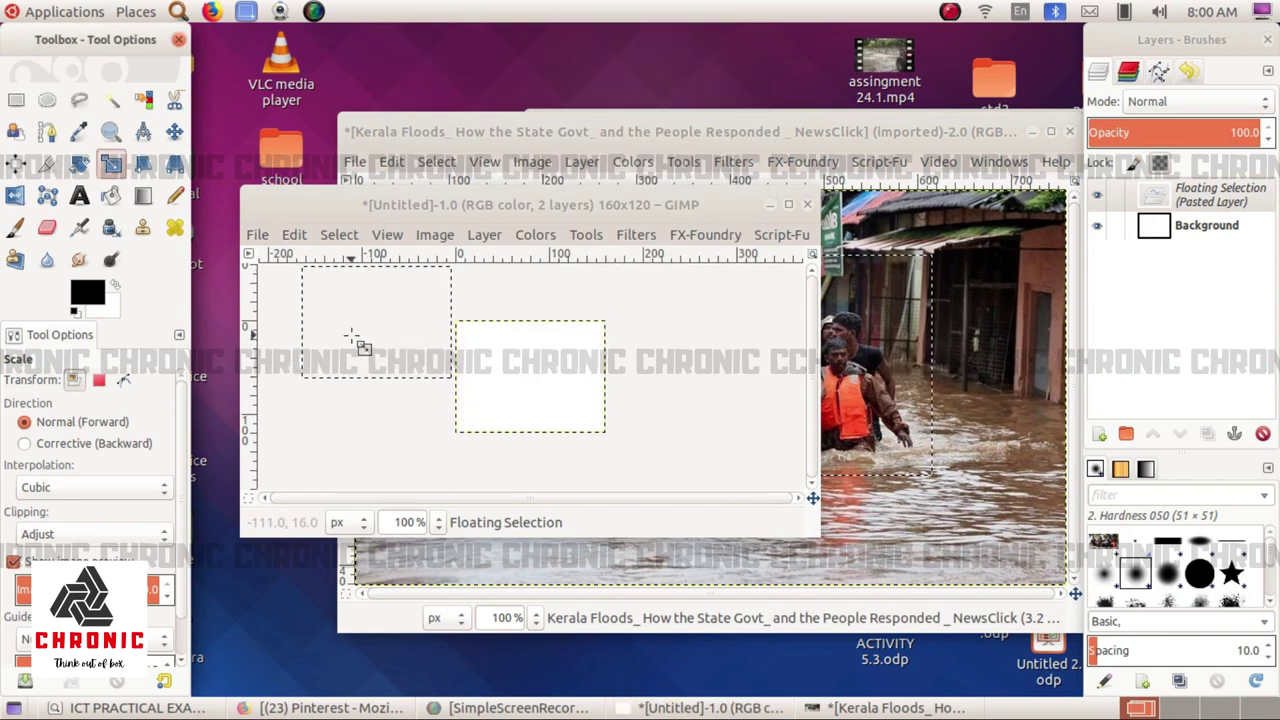
# Step: Shift the floating paste to the right and turn it into its own Pasted Layer
pyautogui.click(174, 131)
pyautogui.moveTo(350, 312); pyautogui.dragTo(504, 367)
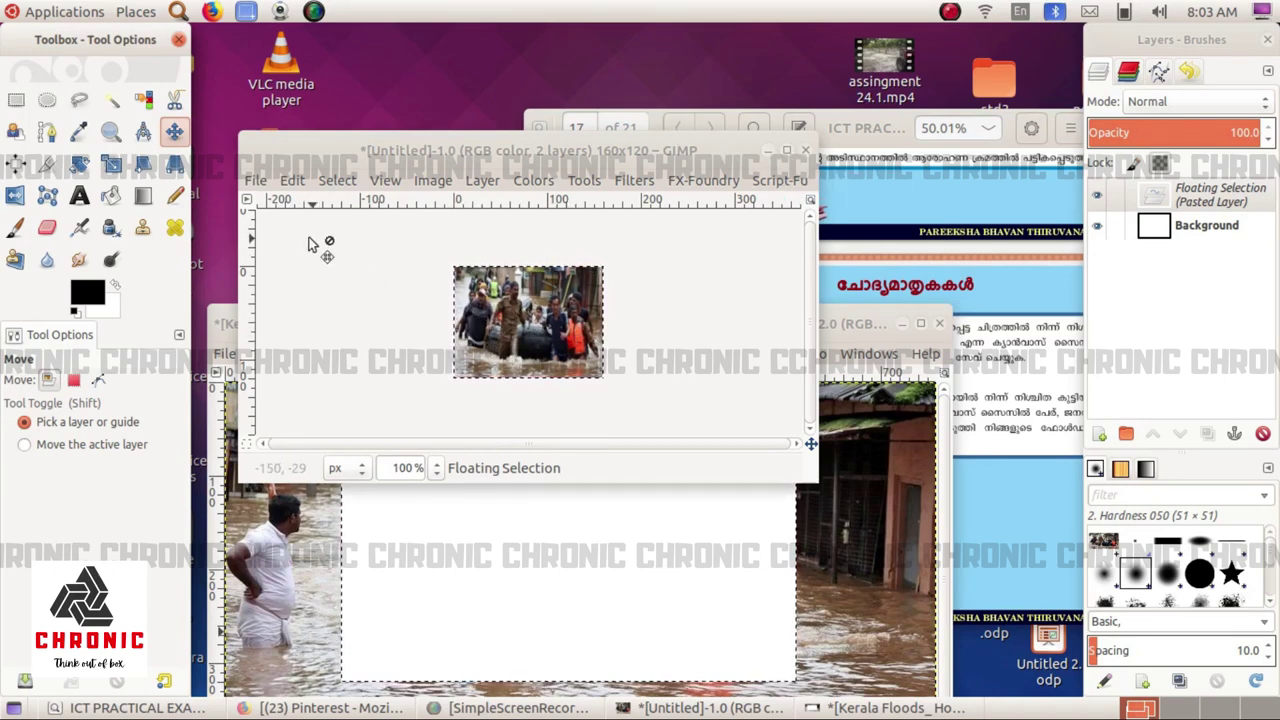
pyautogui.hotkey('shift', 'ctrl', 'n')
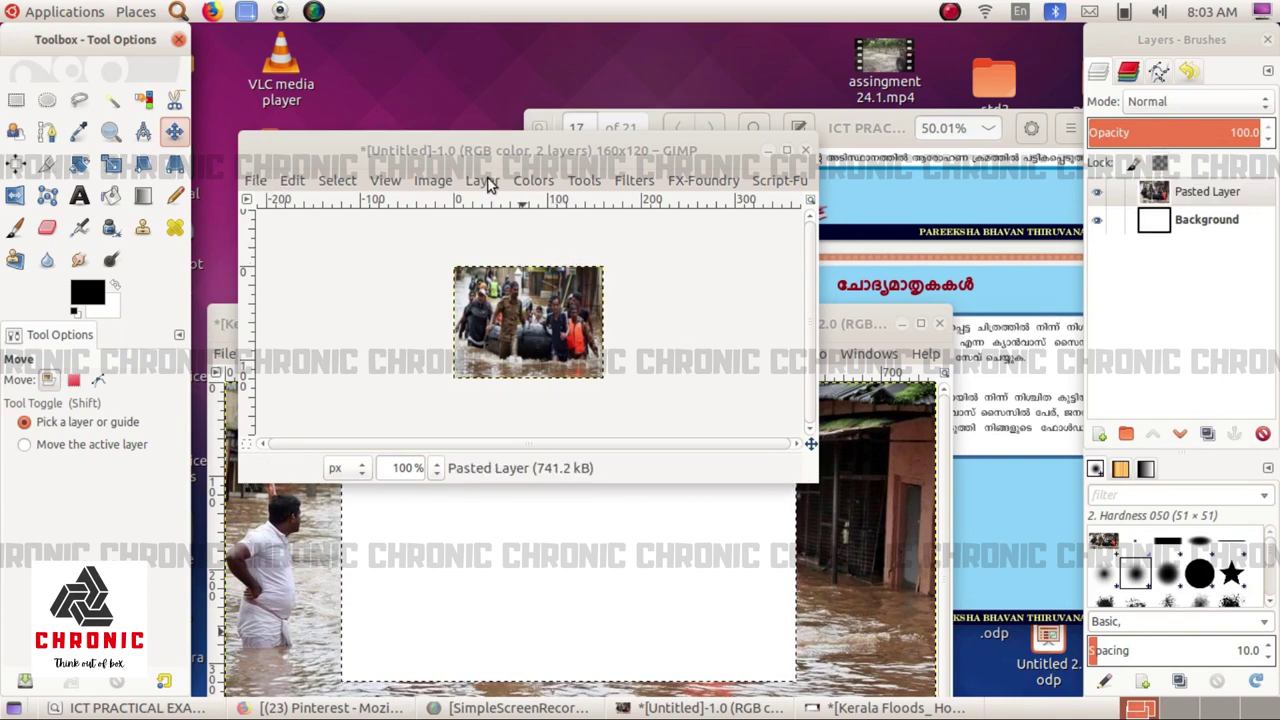
pyautogui.click(483, 180)
# Step: Add a transparent 160×120 layer named 'text' and make it the active layer
pyautogui.click(500, 205)
pyautogui.write('text')
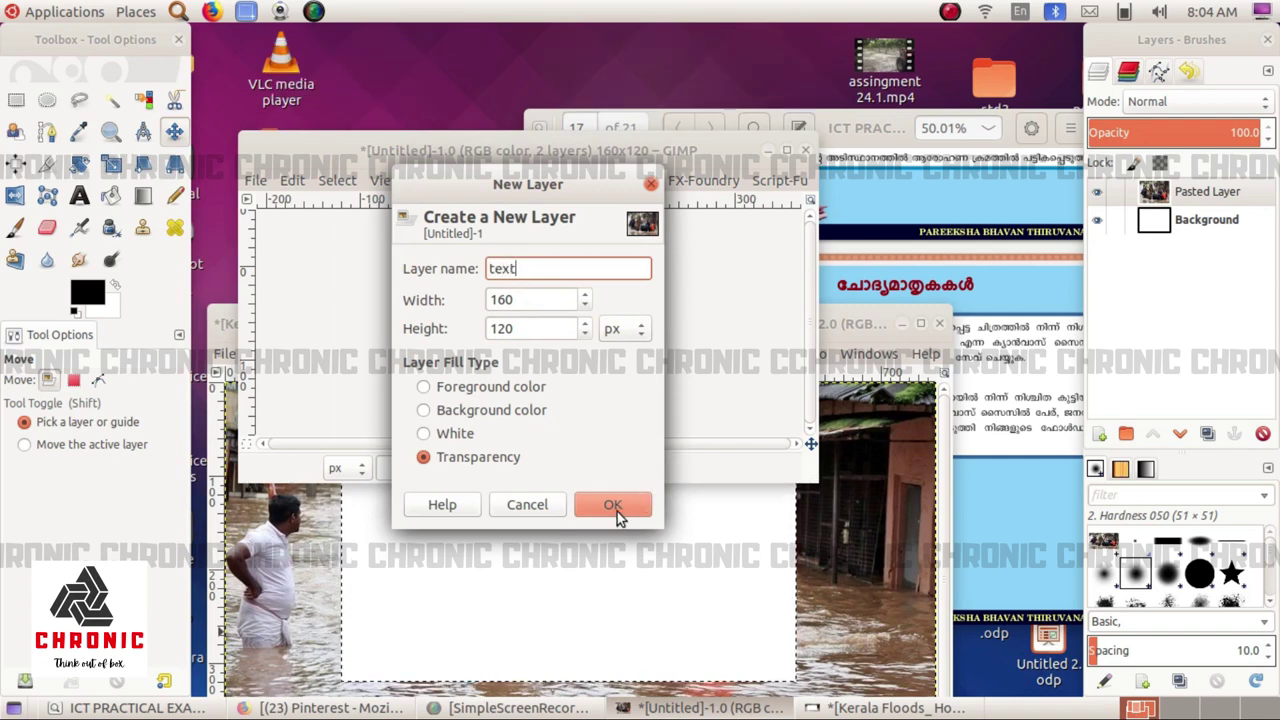
pyautogui.click(613, 505)
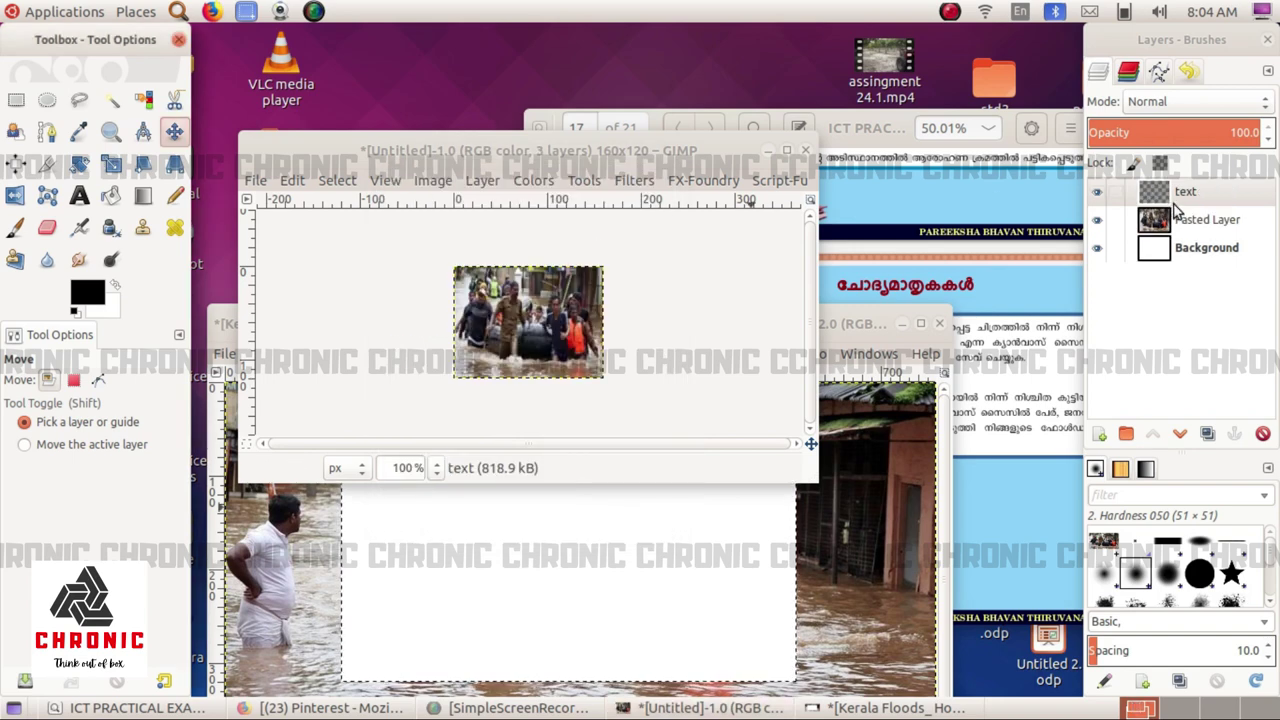
pyautogui.click(1115, 197)
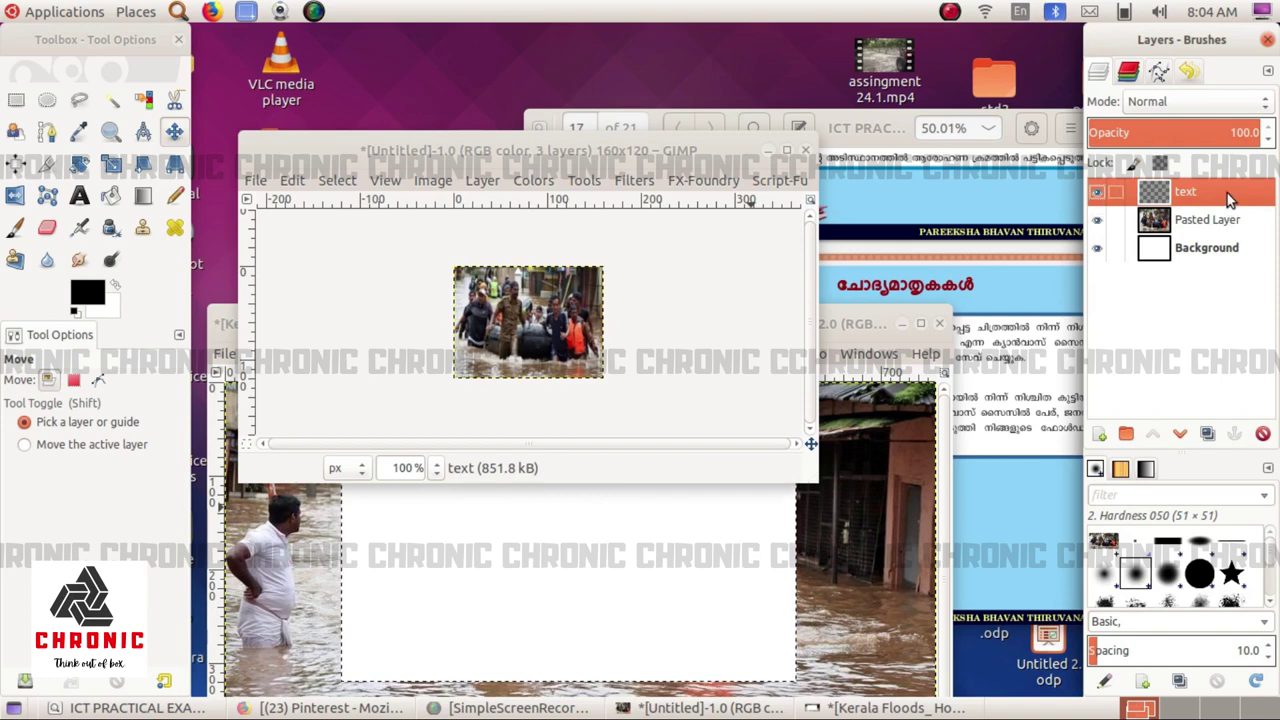
# Step: Type the Malayalam caption 'രതുമുടെ വിജയം' on the photo with the Text tool, then select it all
pyautogui.click(80, 197)
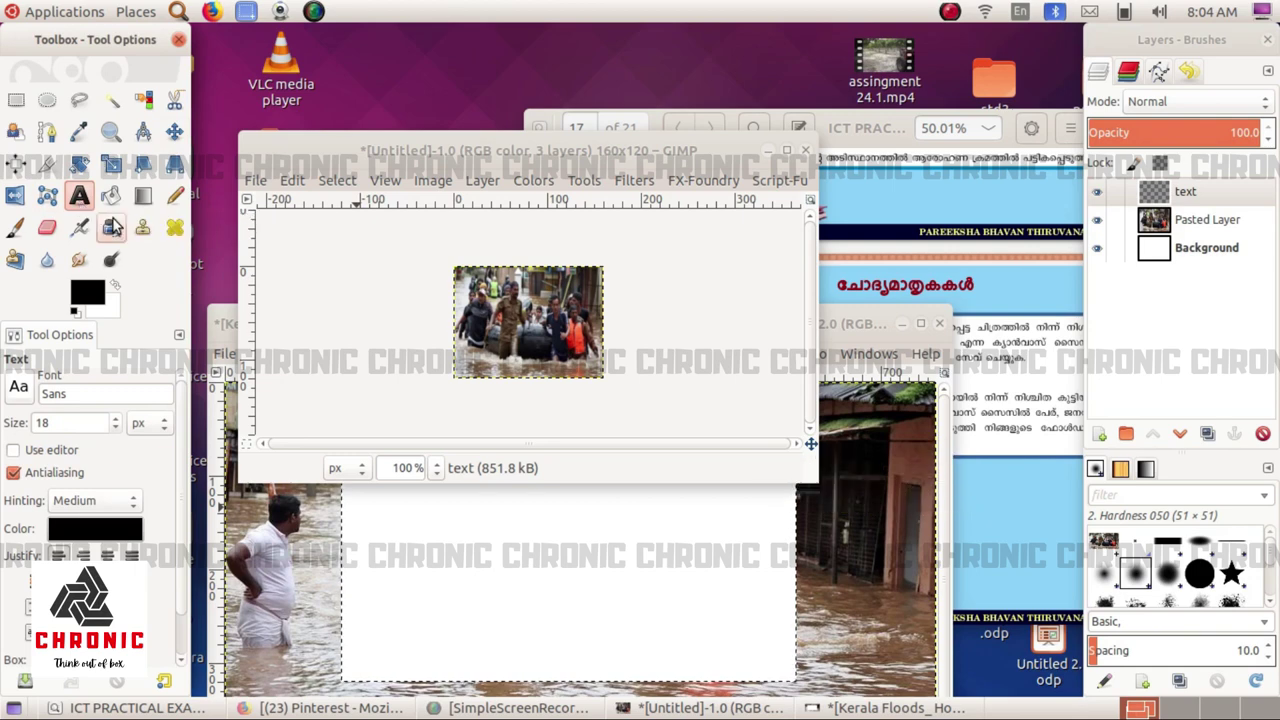
pyautogui.click(489, 342)
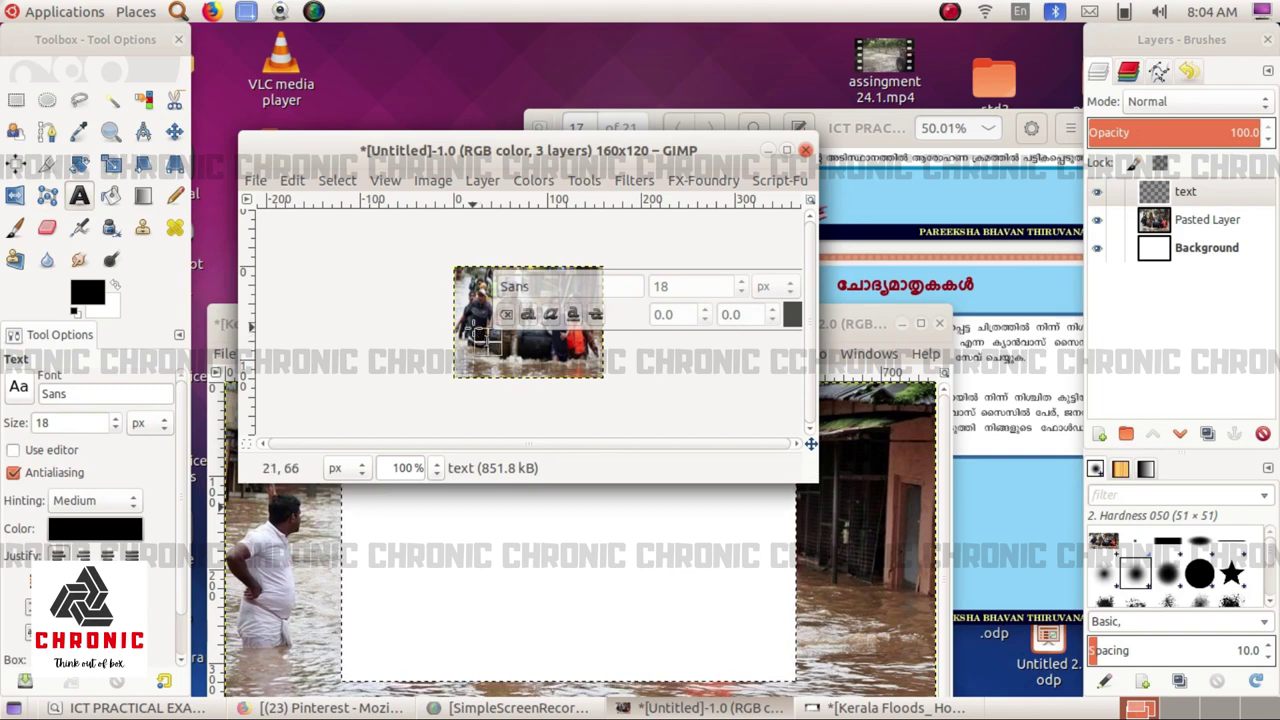
pyautogui.press('super+space')
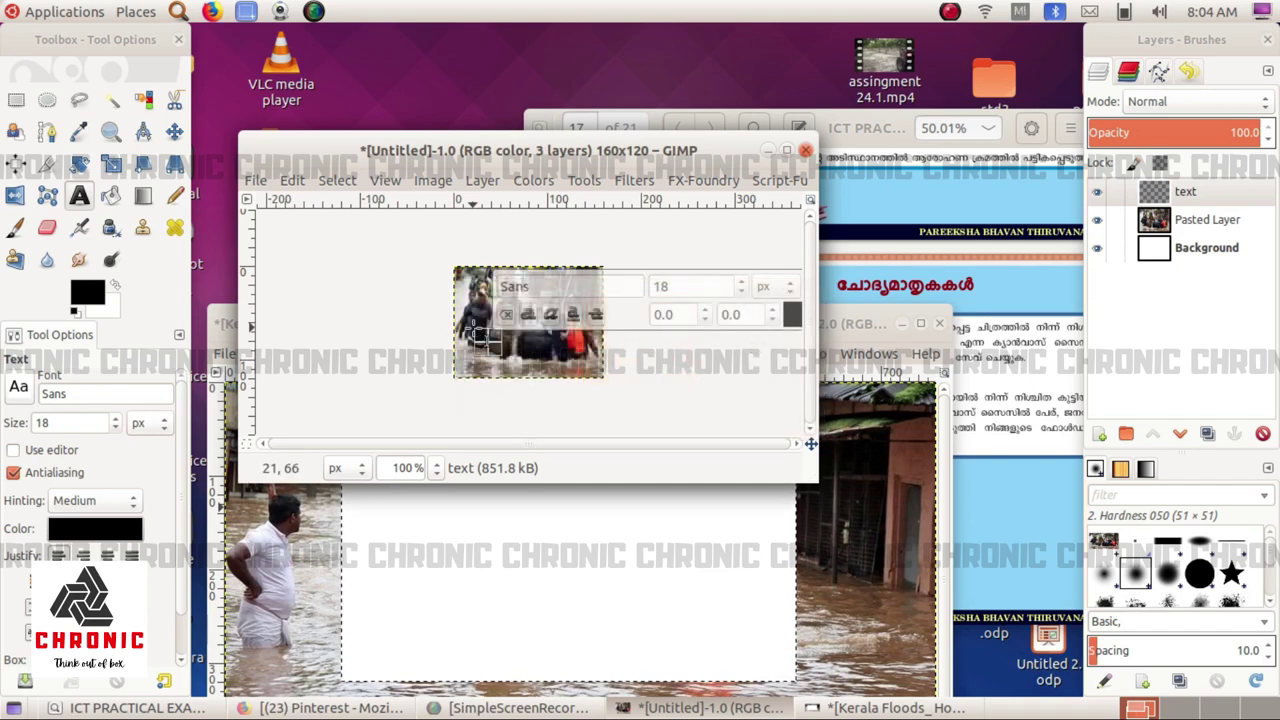
pyautogui.write('ര')
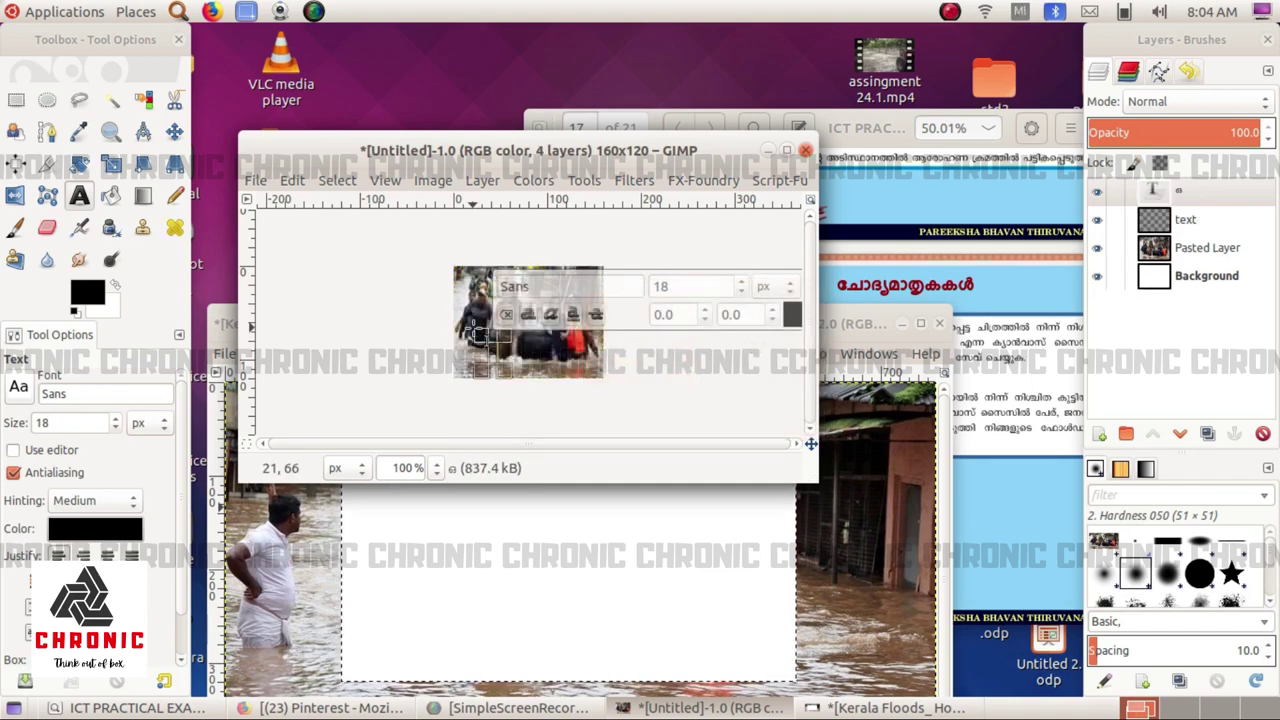
pyautogui.write('ത')
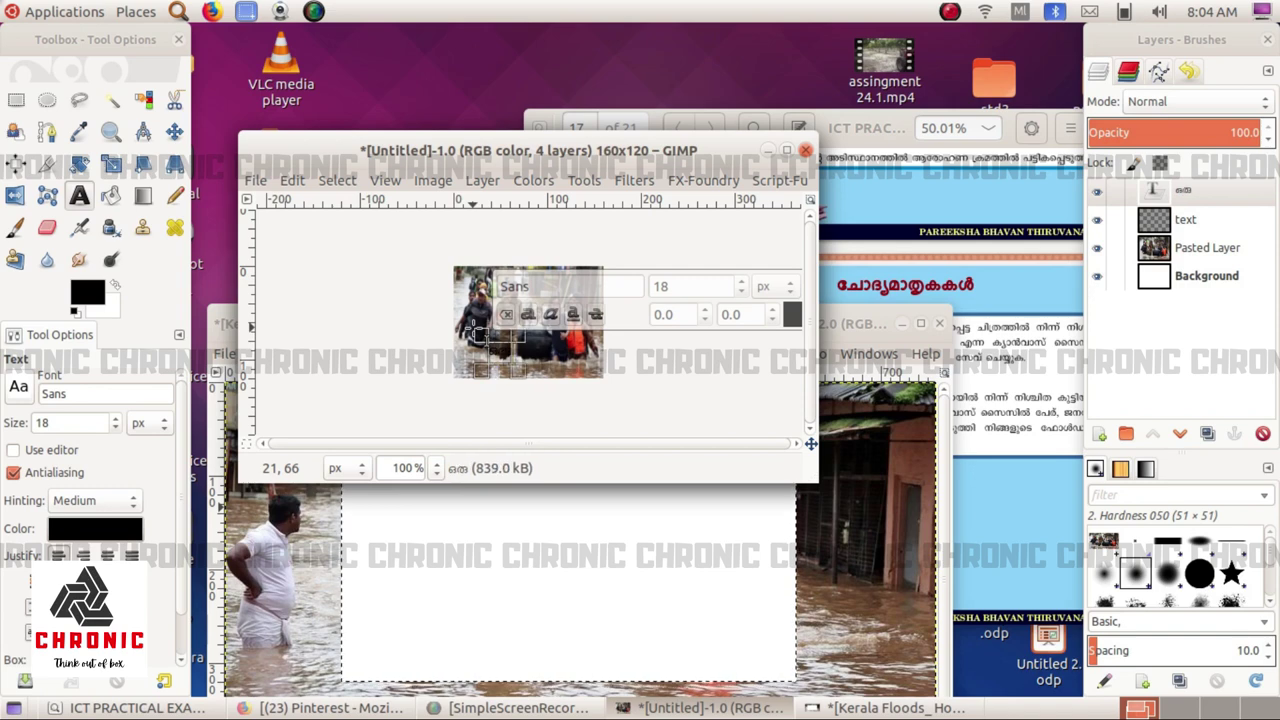
pyautogui.write('ുമയ')
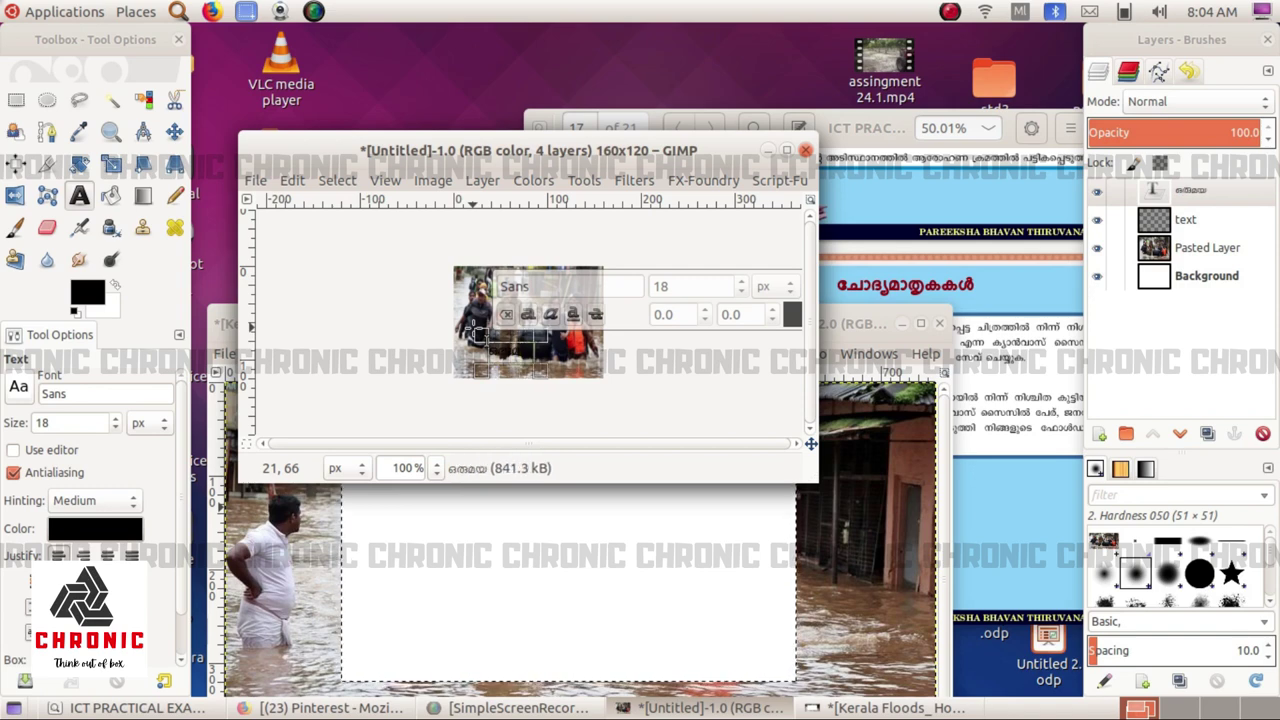
pyautogui.write('ുടെ വി')
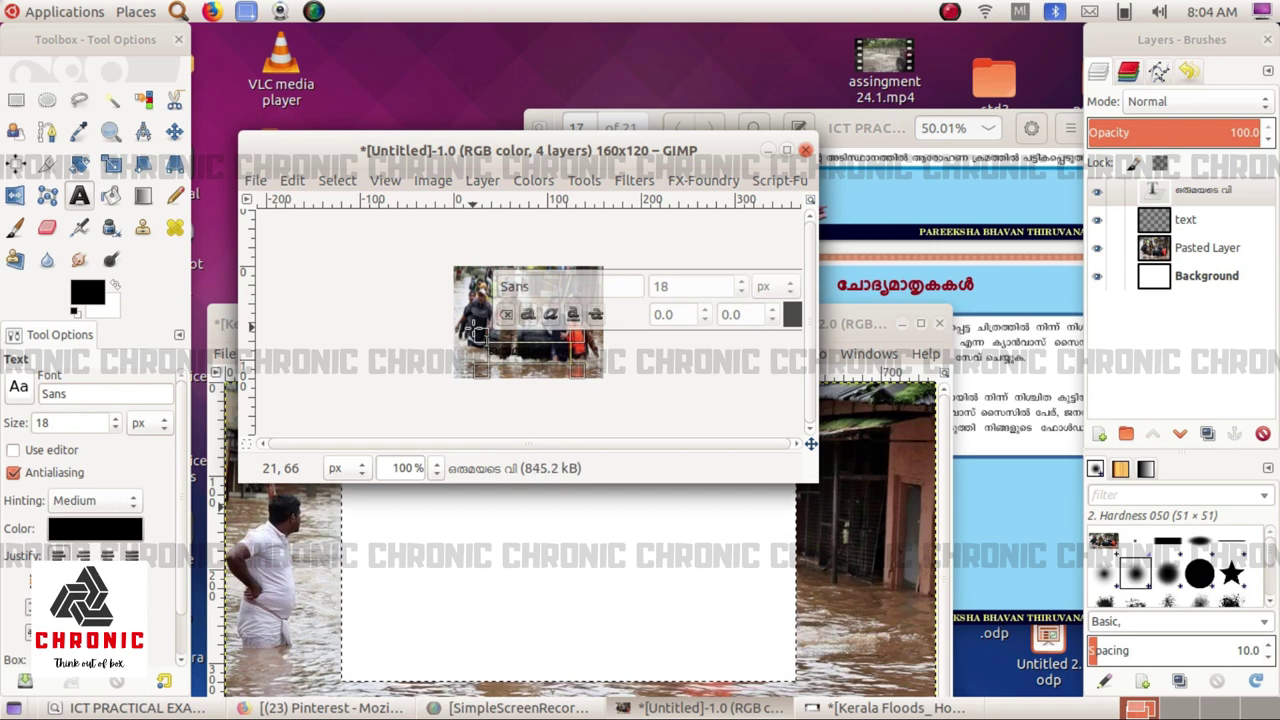
pyautogui.write('ജയം')
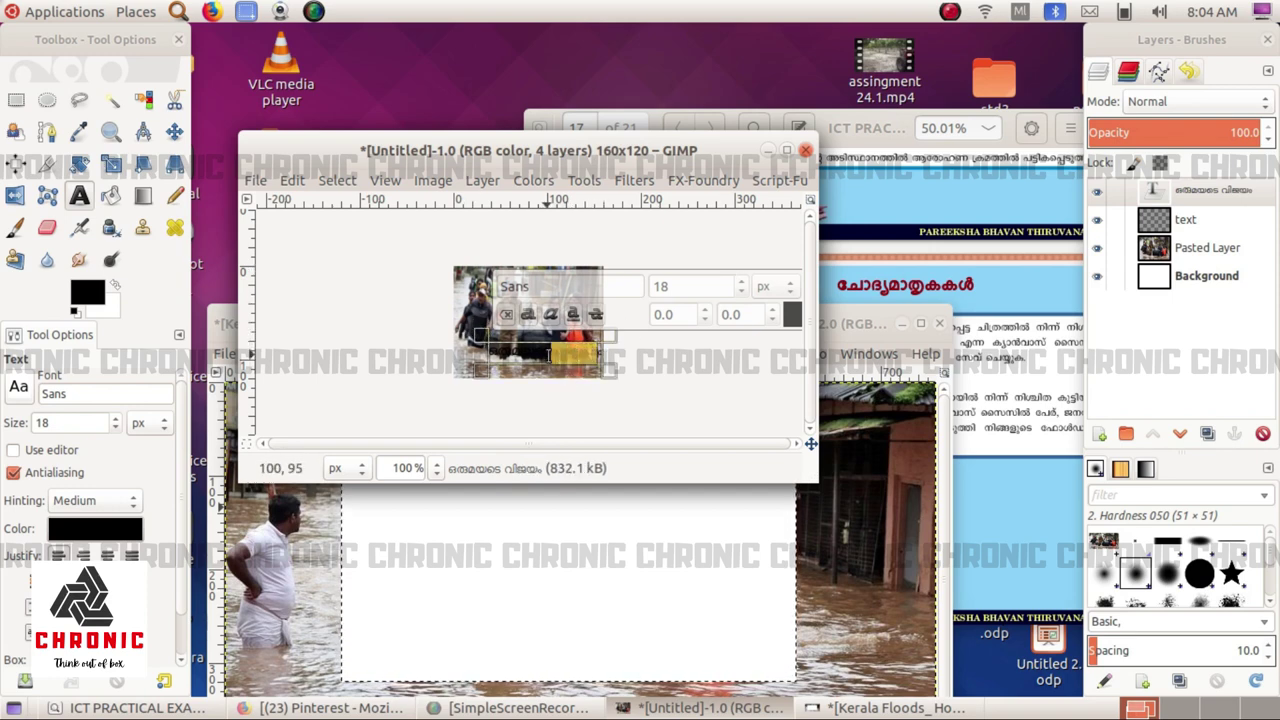
pyautogui.hotkey('ctrl', 'a')
# Step: Set the selected caption's font to Uroob Bold
pyautogui.click(600, 356)
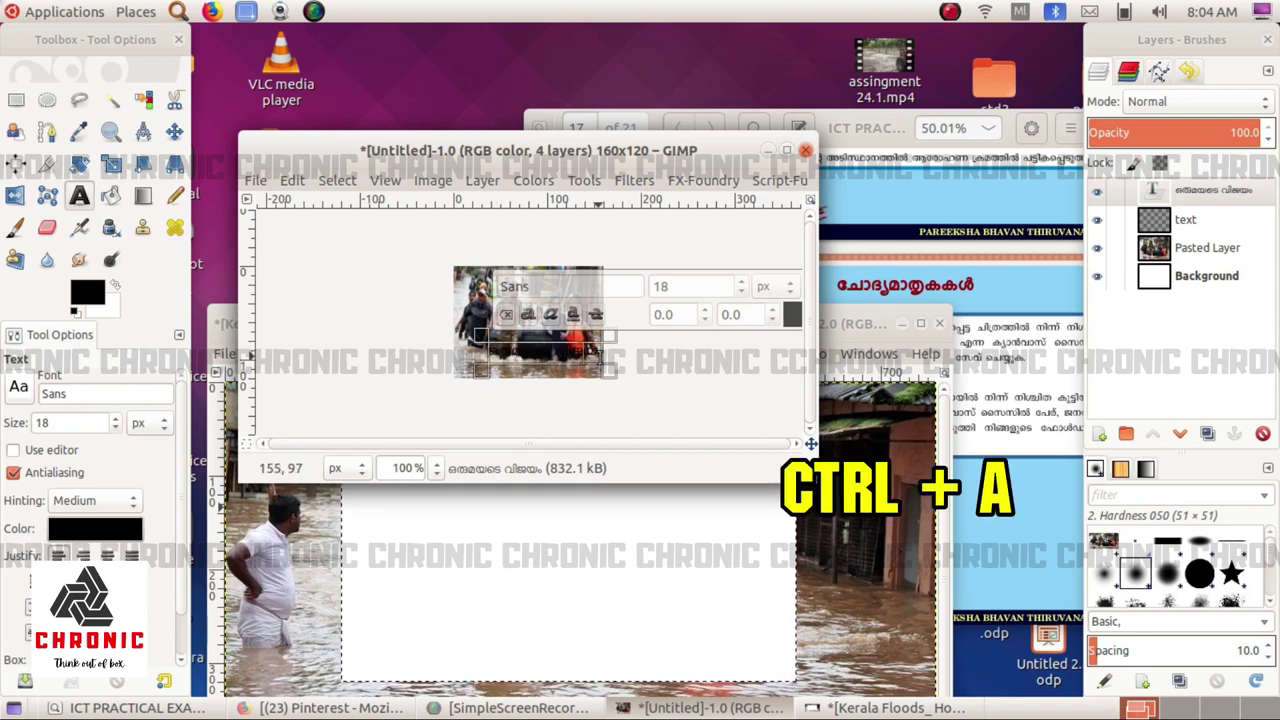
pyautogui.hotkey('ctrl', 'a')
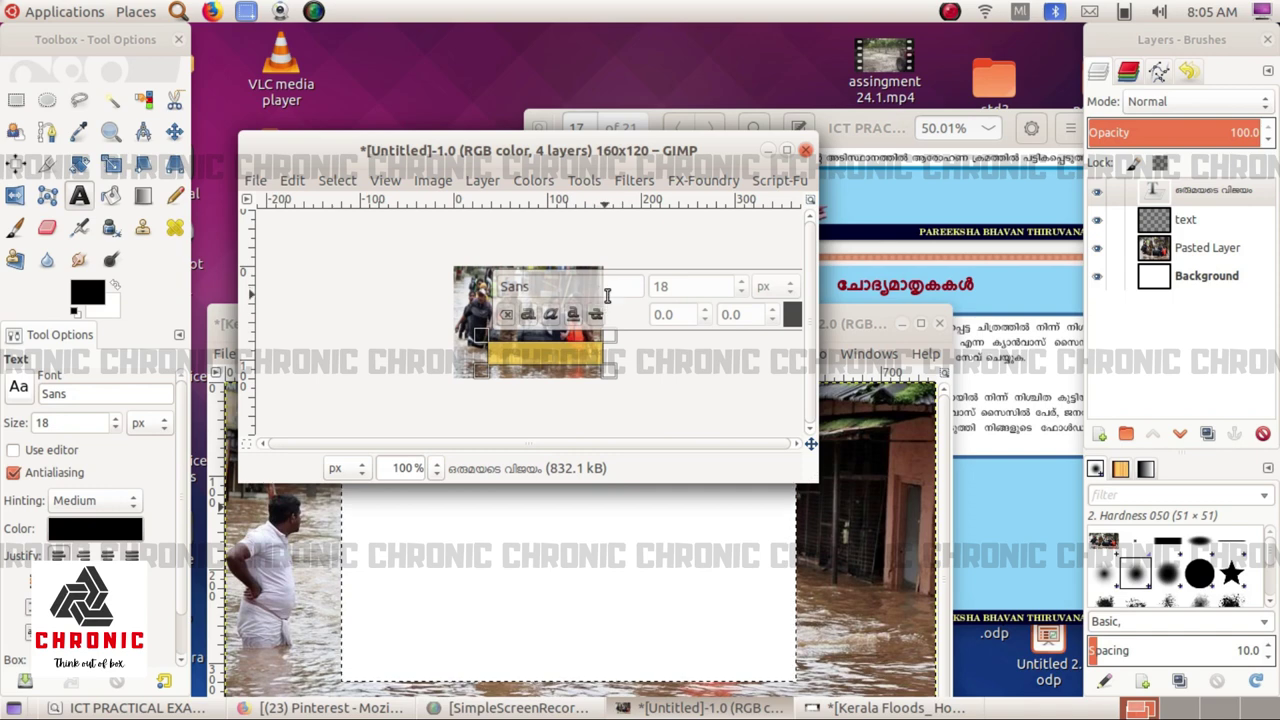
pyautogui.click(574, 288)
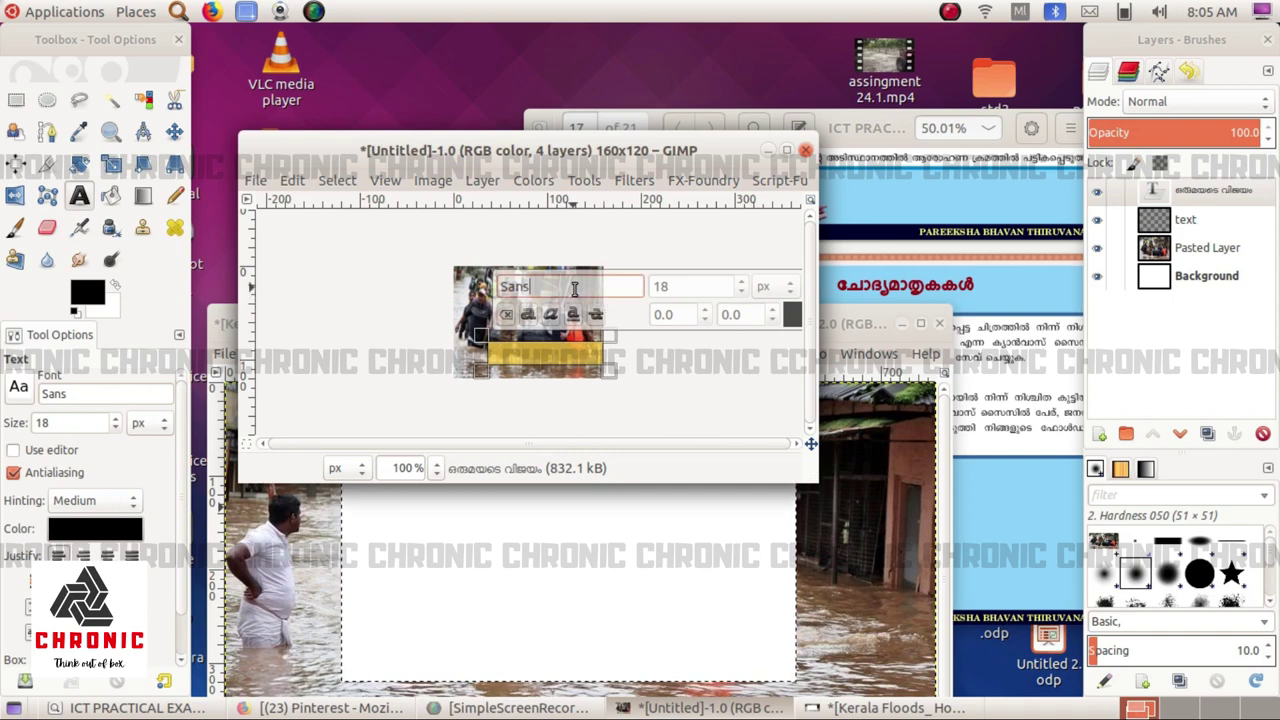
pyautogui.press('super+space')
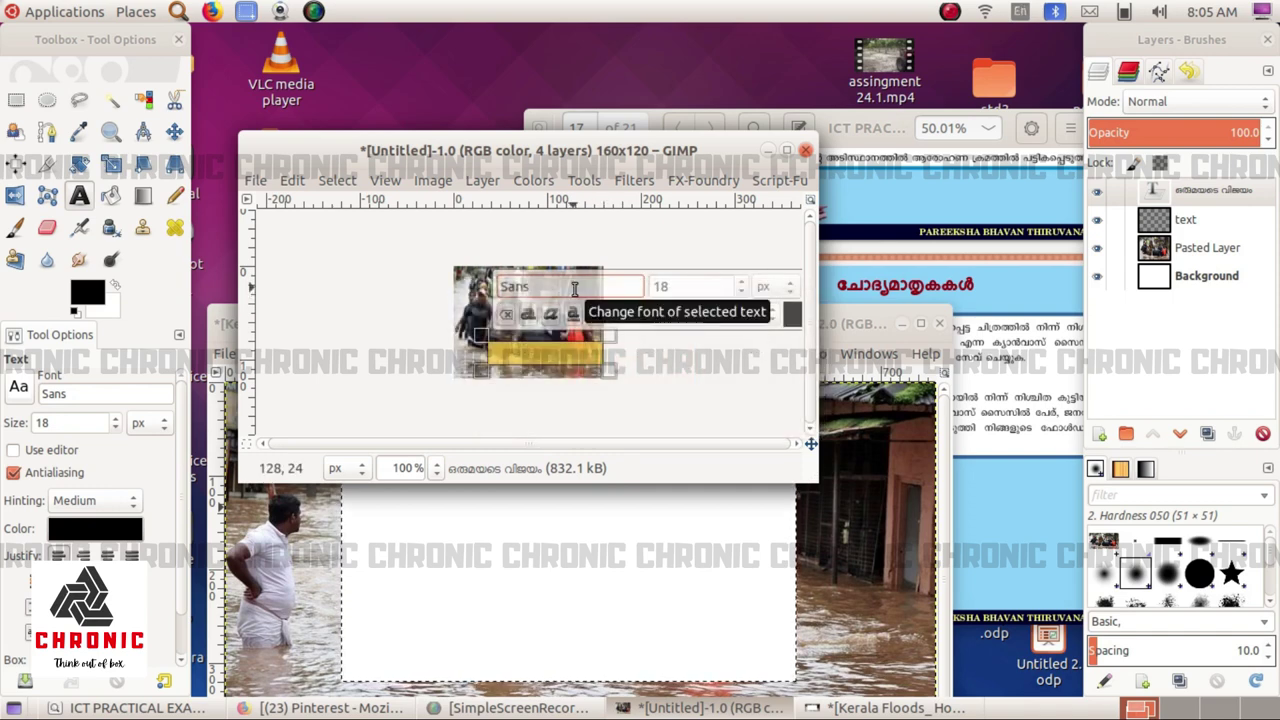
pyautogui.press('BackSpace')
pyautogui.press('BackSpace')
pyautogui.press('BackSpace')
pyautogui.press('BackSpace')
pyautogui.write('u')
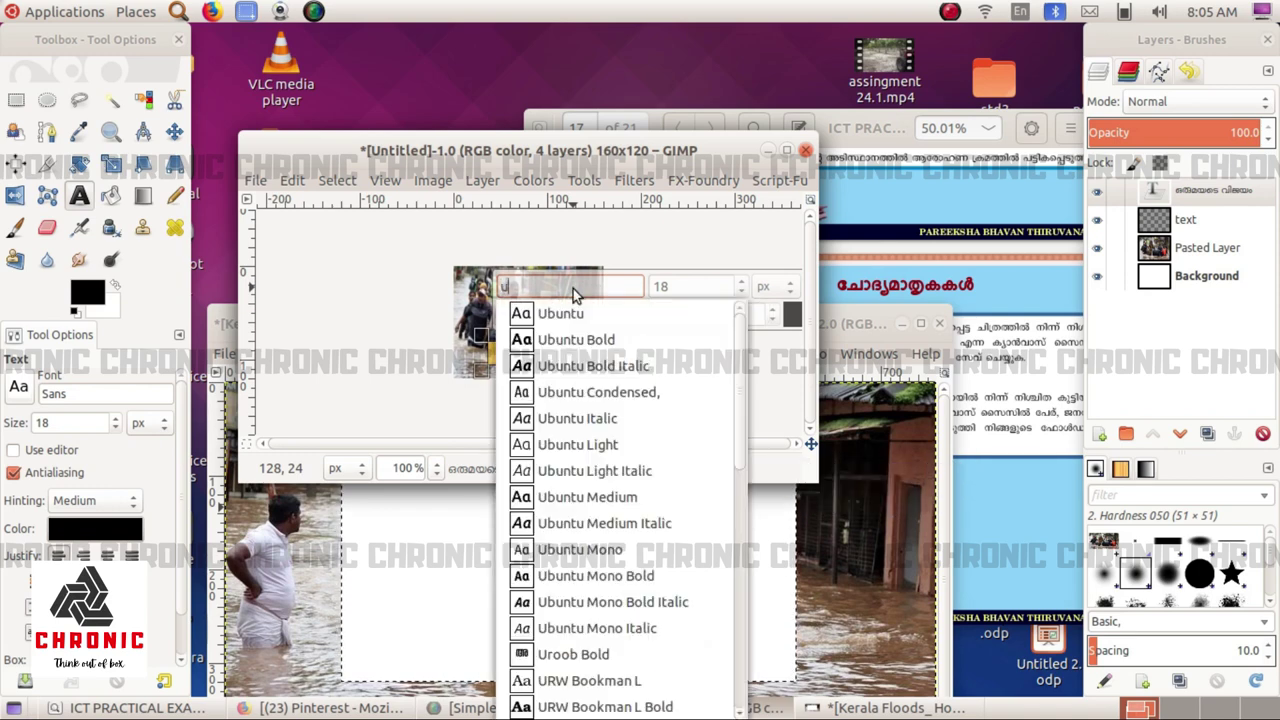
pyautogui.write('r')
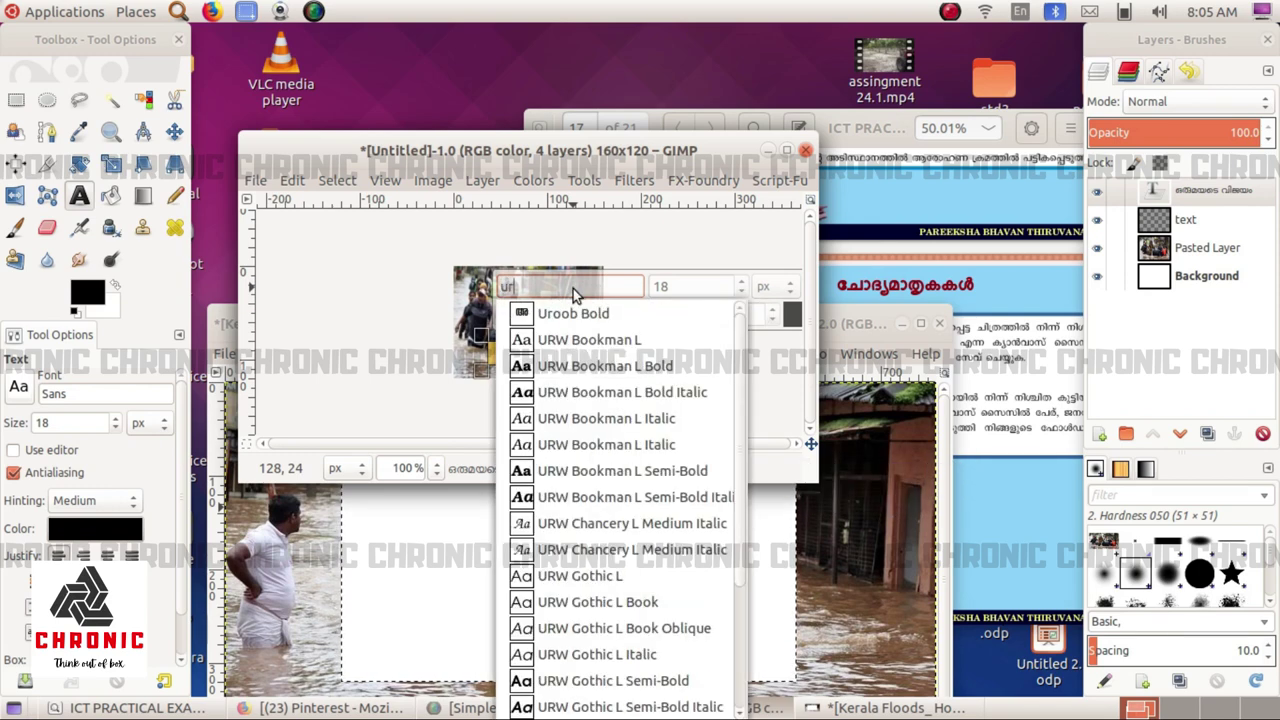
pyautogui.click(571, 310)
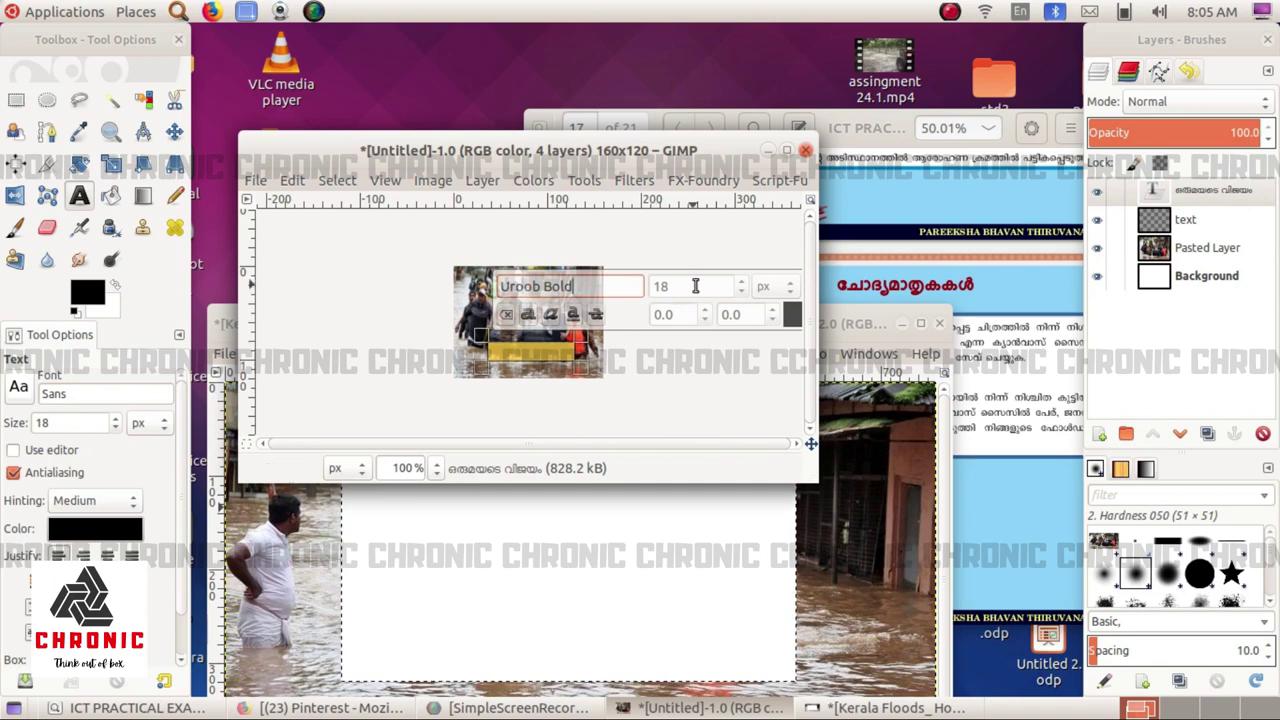
# Step: Colour the caption red (ee0000) and finish editing the text
pyautogui.click(792, 318)
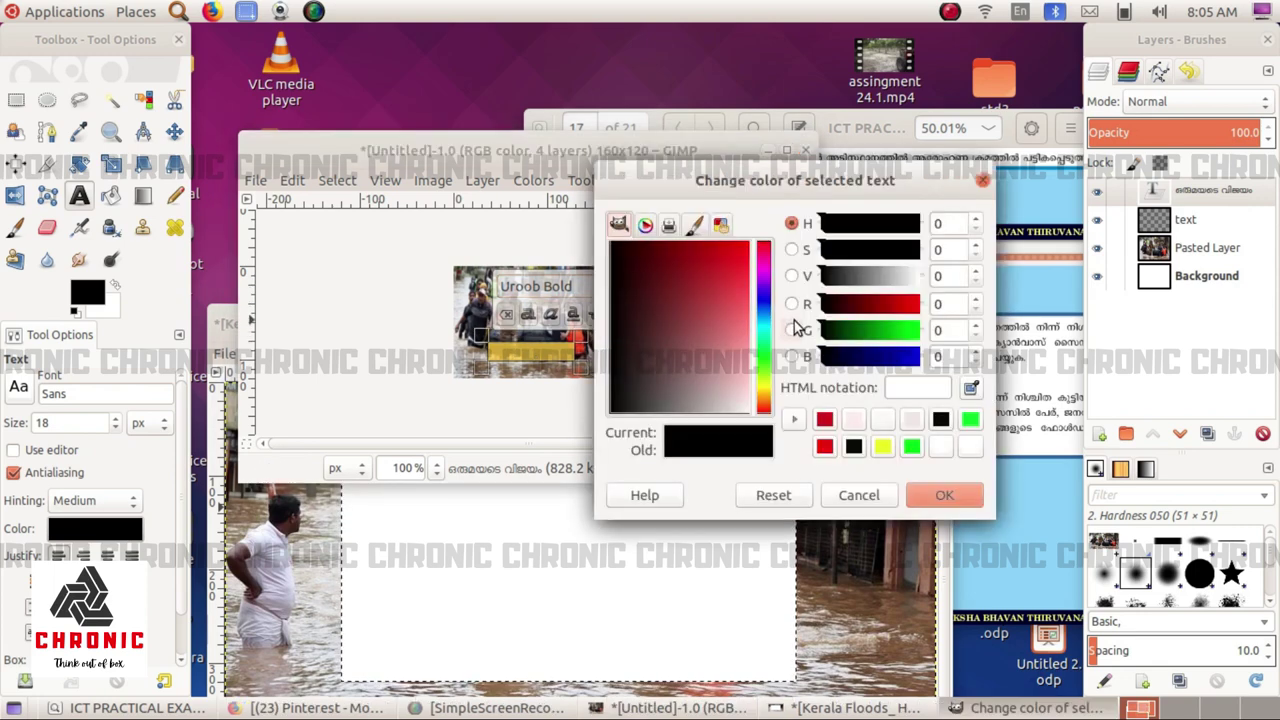
pyautogui.click(914, 305)
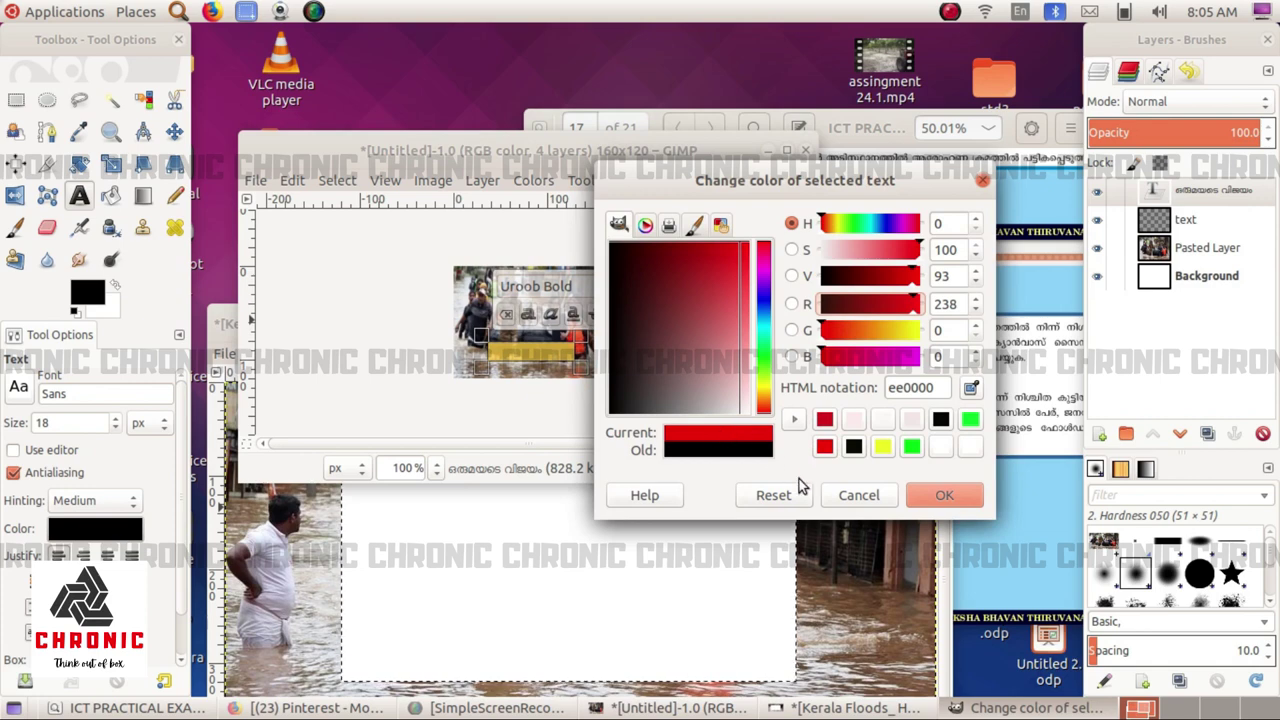
pyautogui.click(940, 494)
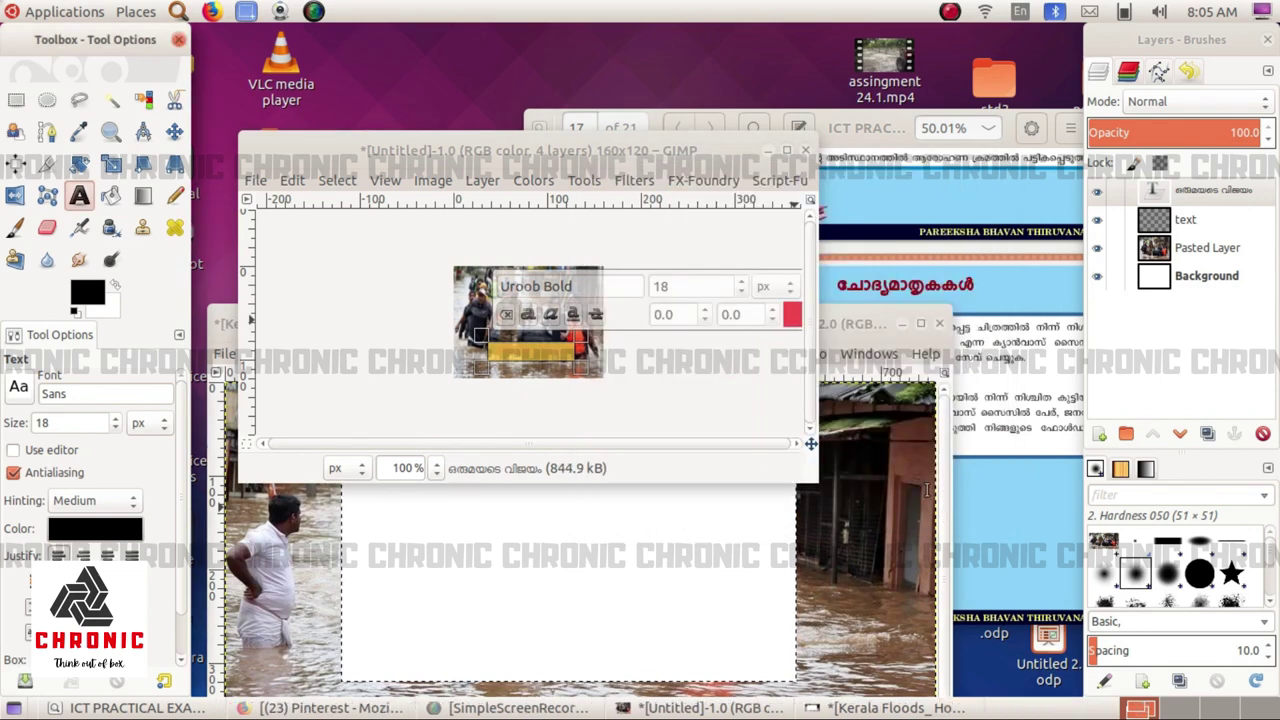
pyautogui.click(615, 378)
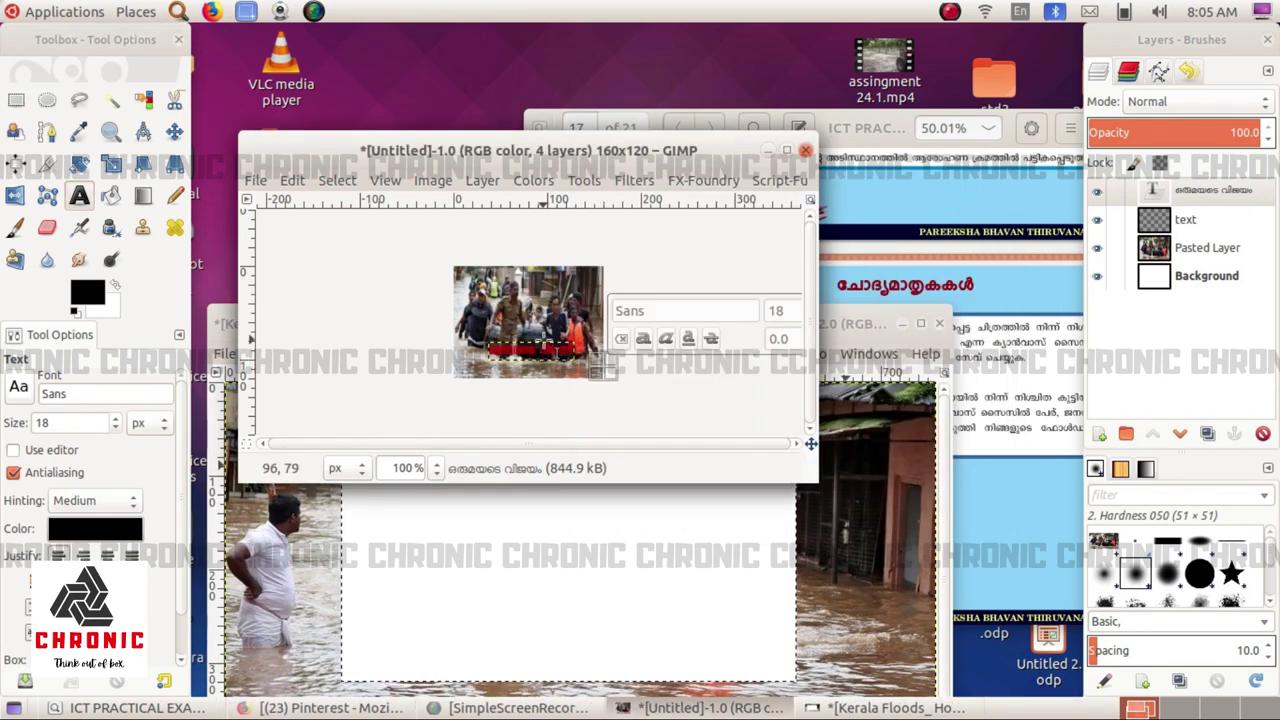
# Step: With the Move tool, drag the red caption layer down near the bottom of the photo
pyautogui.click(174, 131)
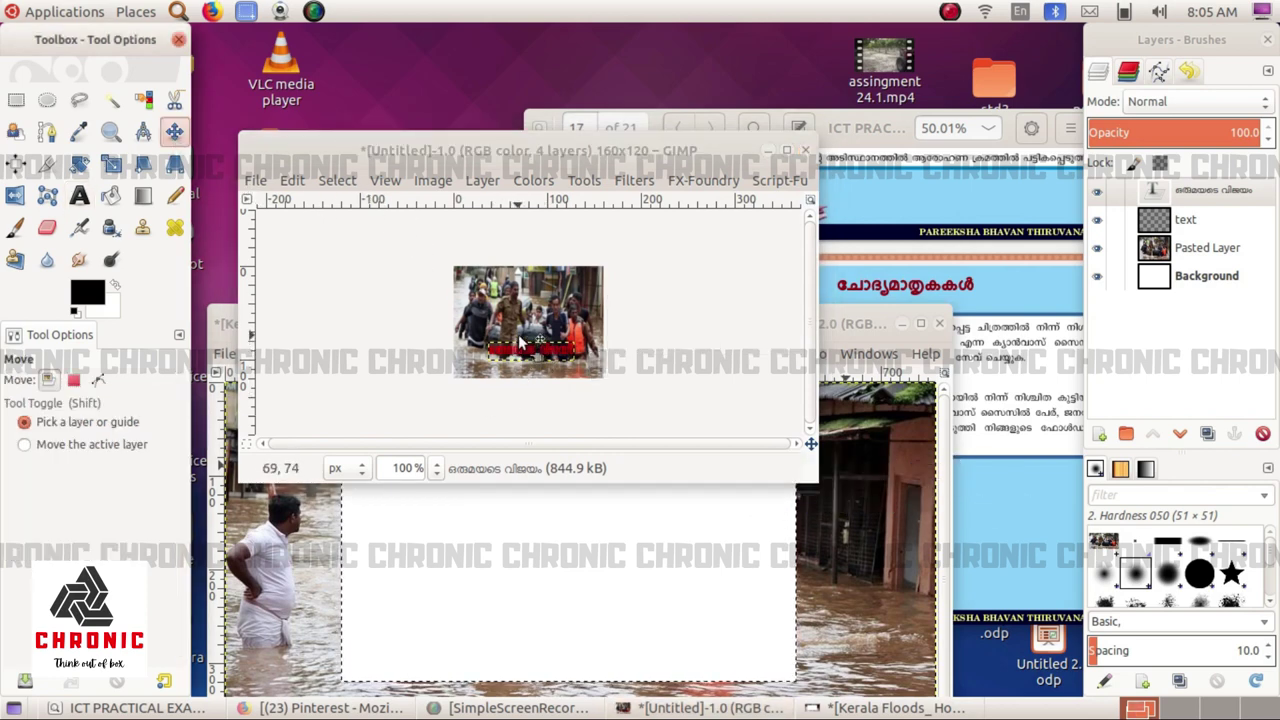
pyautogui.moveTo(519, 341); pyautogui.dragTo(520, 346)
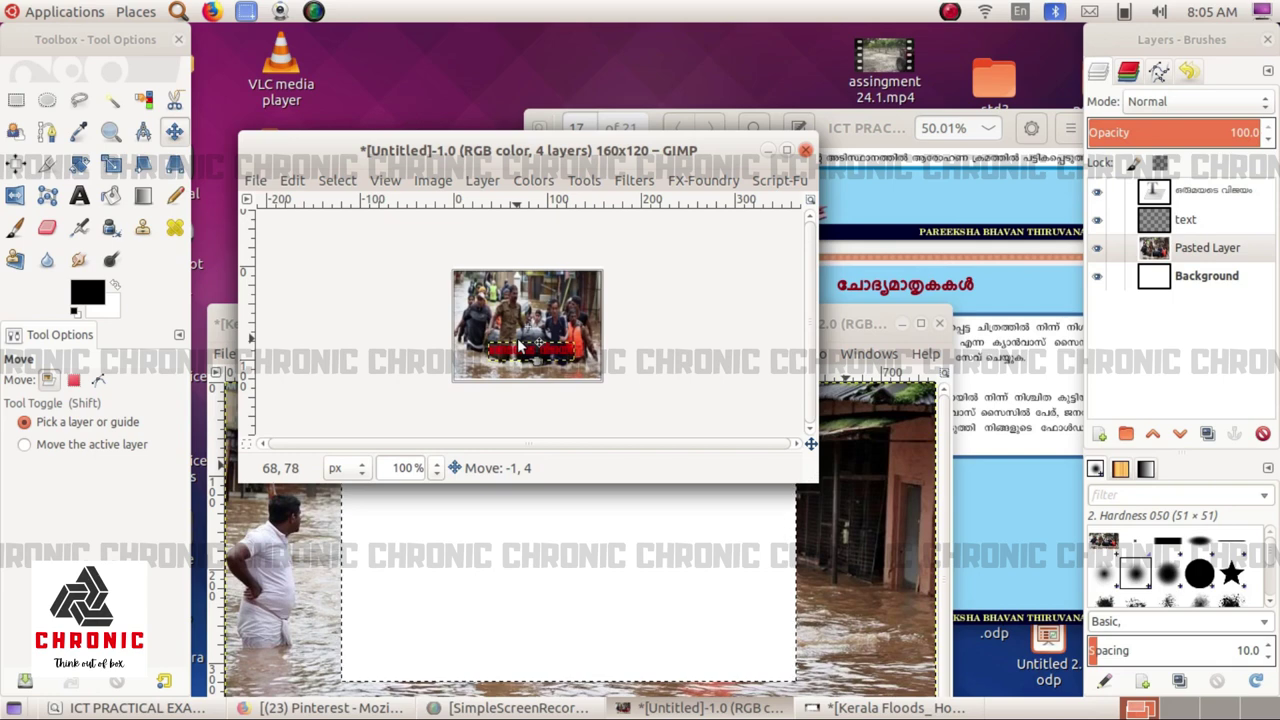
pyautogui.click(519, 343)
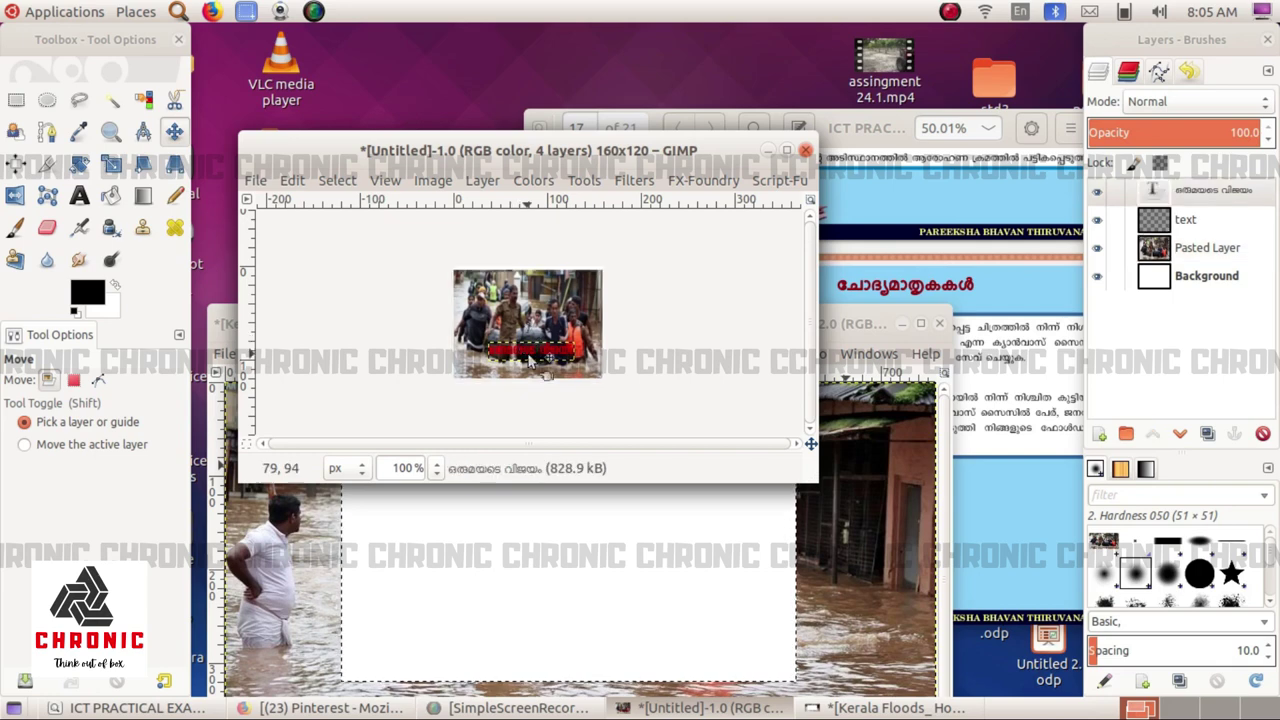
pyautogui.click(1207, 222)
pyautogui.moveTo(548, 345)
pyautogui.mouseDown()
pyautogui.moveTo(568, 284)
pyautogui.moveTo(540, 362)
pyautogui.mouseUp()
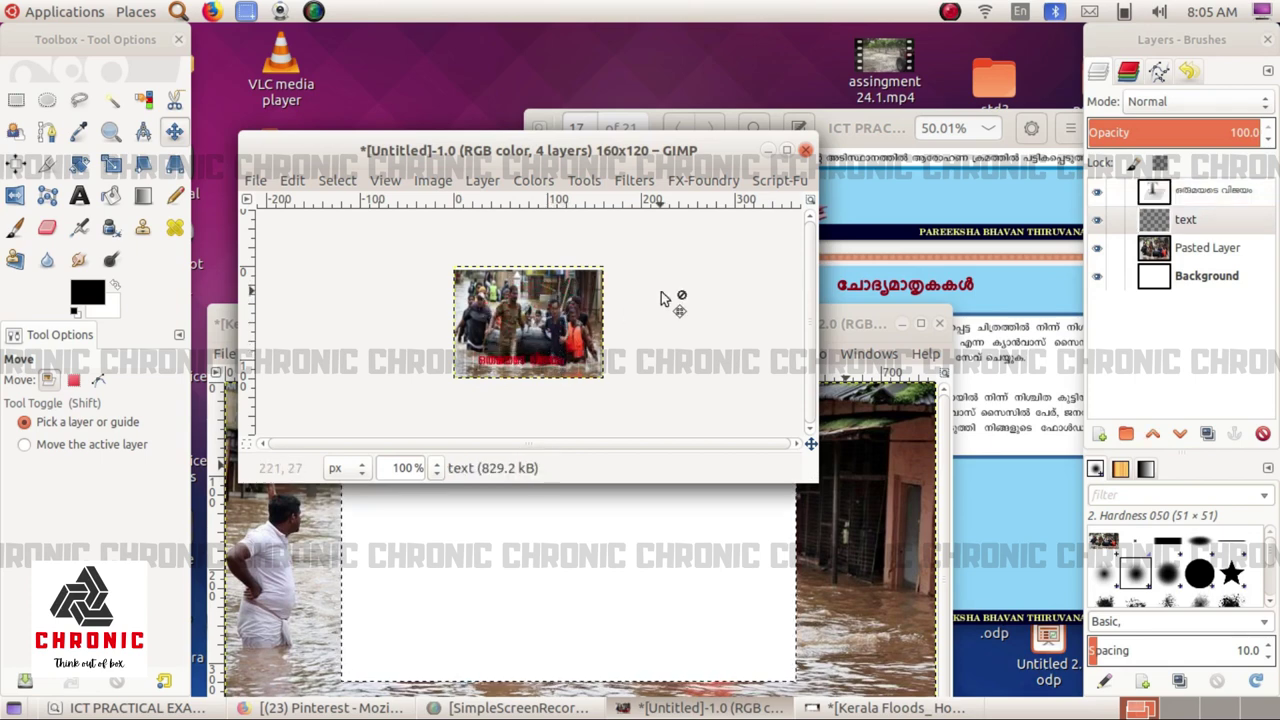
pyautogui.click(255, 180)
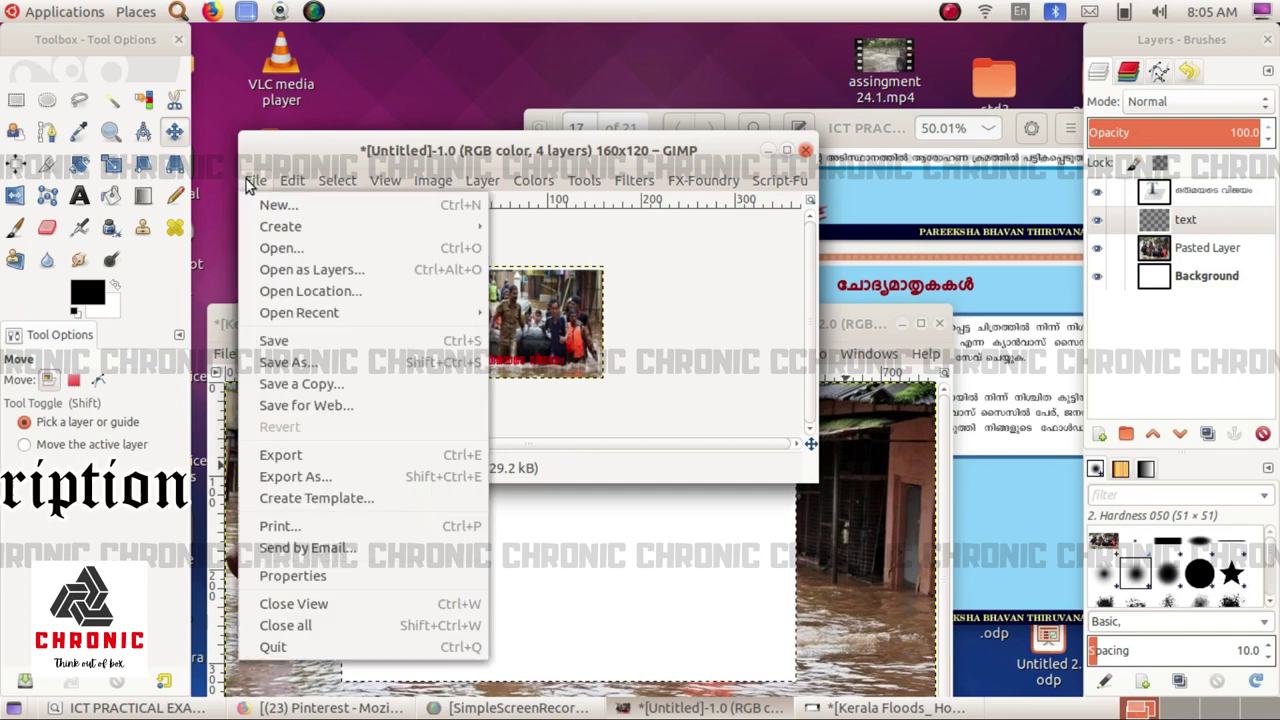
pyautogui.click(703, 314)
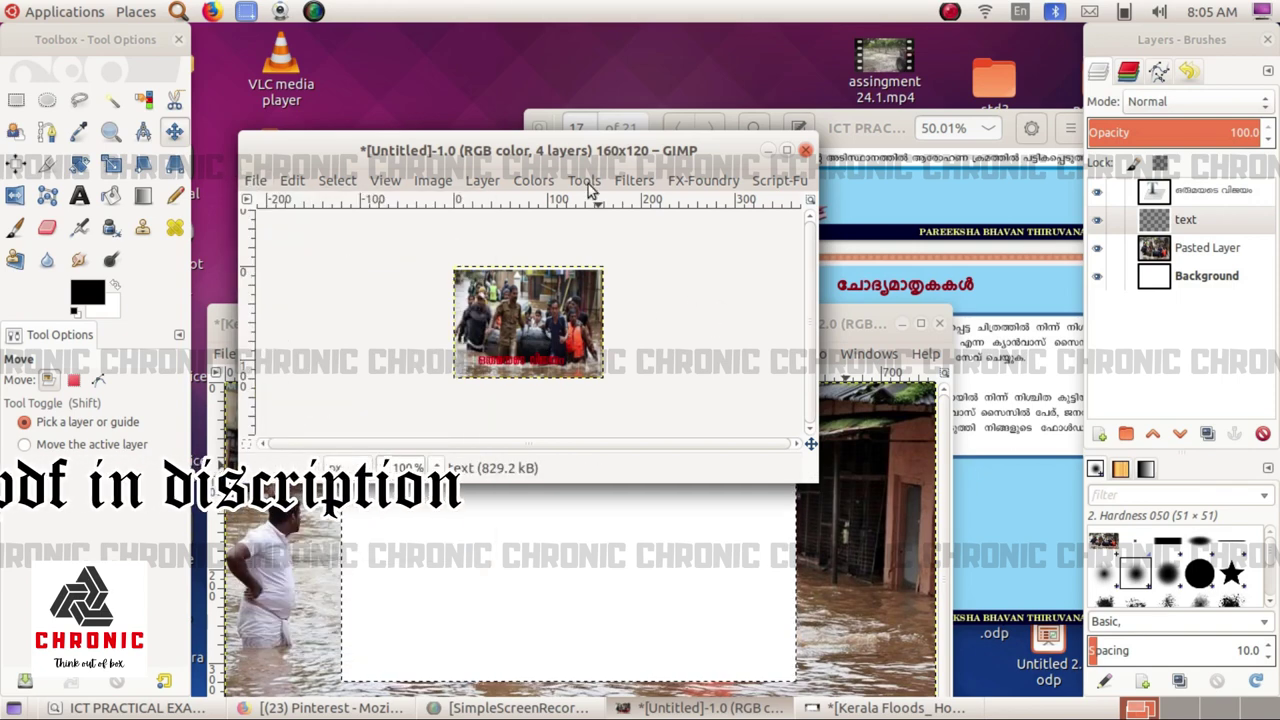